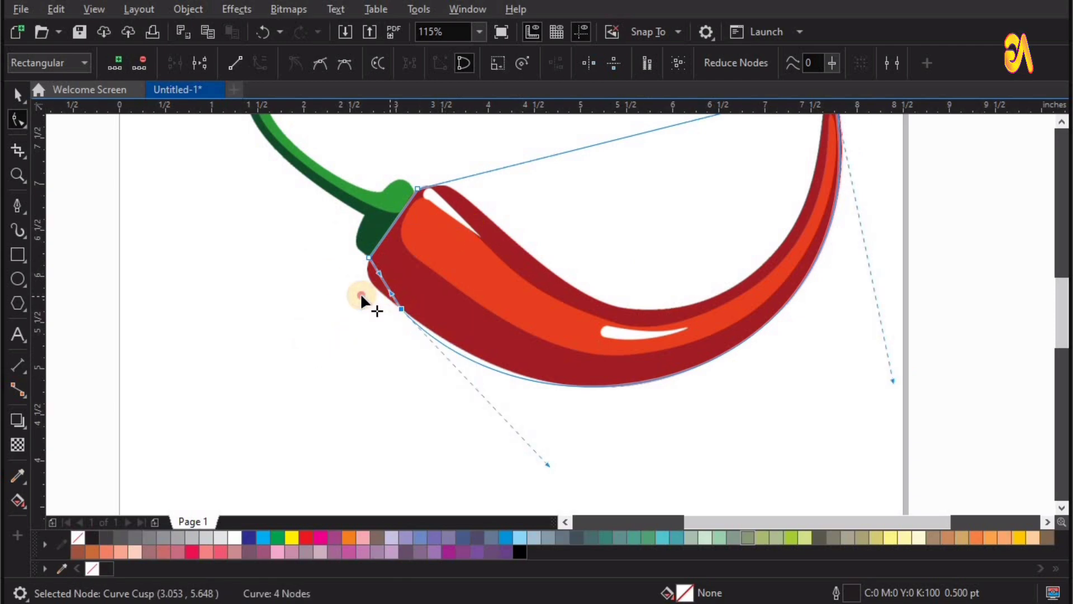
Step: Curve the outline's short segment below the green cap to follow the rounded lower shoulder of the red pepper body
{"action": "key", "text": "z"}
{"action": "scroll", "coordinate": [371, 254], "scroll_direction": "up", "scroll_amount": 2}
{"action": "key", "text": "F10"}
{"action": "key", "text": "ctrl+z"}
{"action": "left_click_drag", "start_coordinate": [317, 312], "coordinate": [364, 308]}
{"action": "left_click", "coordinate": [366, 261]}
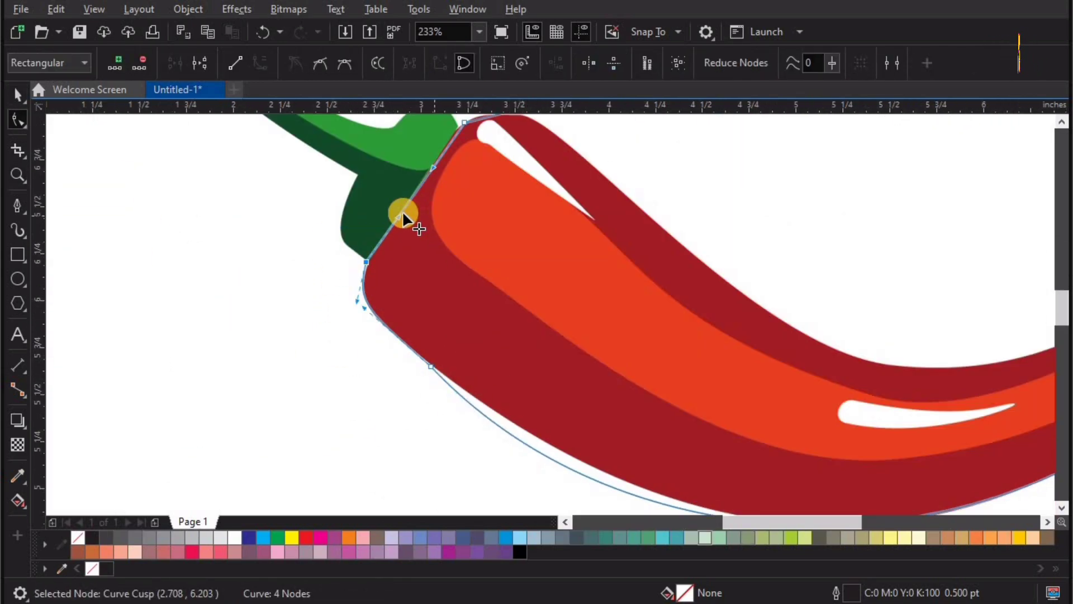
Step: Adjust the outline's edge along the green cap and move its upper corner node to where cap and red body meet
{"action": "left_click_drag", "start_coordinate": [433, 167], "coordinate": [441, 157]}
{"action": "key", "text": "z"}
{"action": "left_click_drag", "start_coordinate": [332, 274], "coordinate": [911, 578]}
{"action": "key", "text": "F10"}
{"action": "left_click_drag", "start_coordinate": [464, 231], "coordinate": [443, 248]}
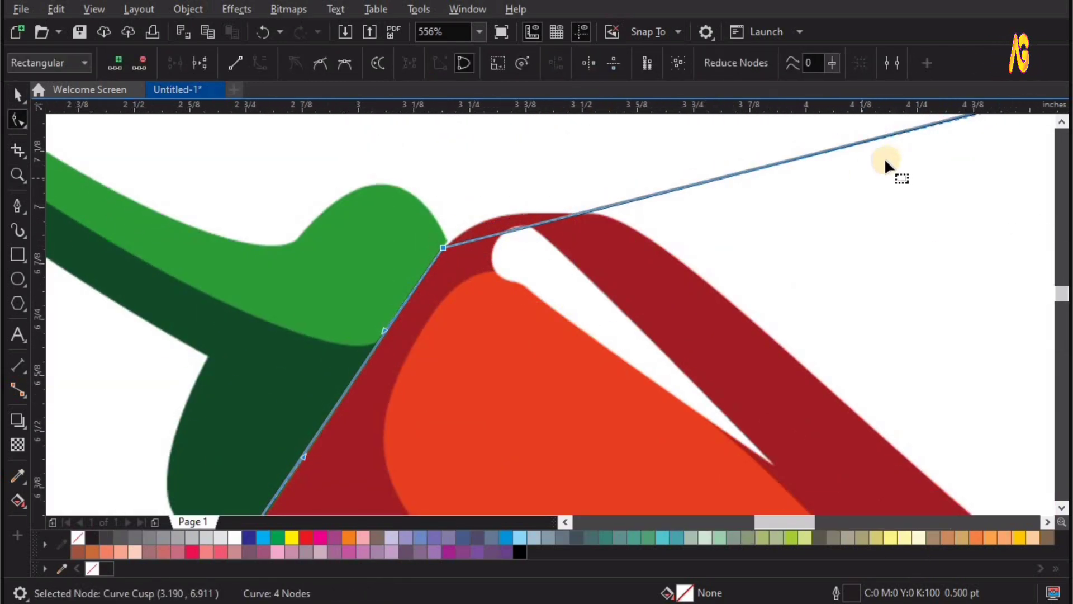
Step: Reshape the outline's straight upper edge into curves that follow the red body from the cap to the pointed tip
{"action": "key", "text": "z"}
{"action": "scroll", "coordinate": [663, 275], "scroll_direction": "down", "scroll_amount": 5}
{"action": "scroll", "coordinate": [565, 413], "scroll_direction": "up", "scroll_amount": 1}
{"action": "key", "text": "F10"}
{"action": "left_click_drag", "start_coordinate": [403, 292], "coordinate": [455, 442]}
{"action": "left_click_drag", "start_coordinate": [588, 246], "coordinate": [711, 463]}
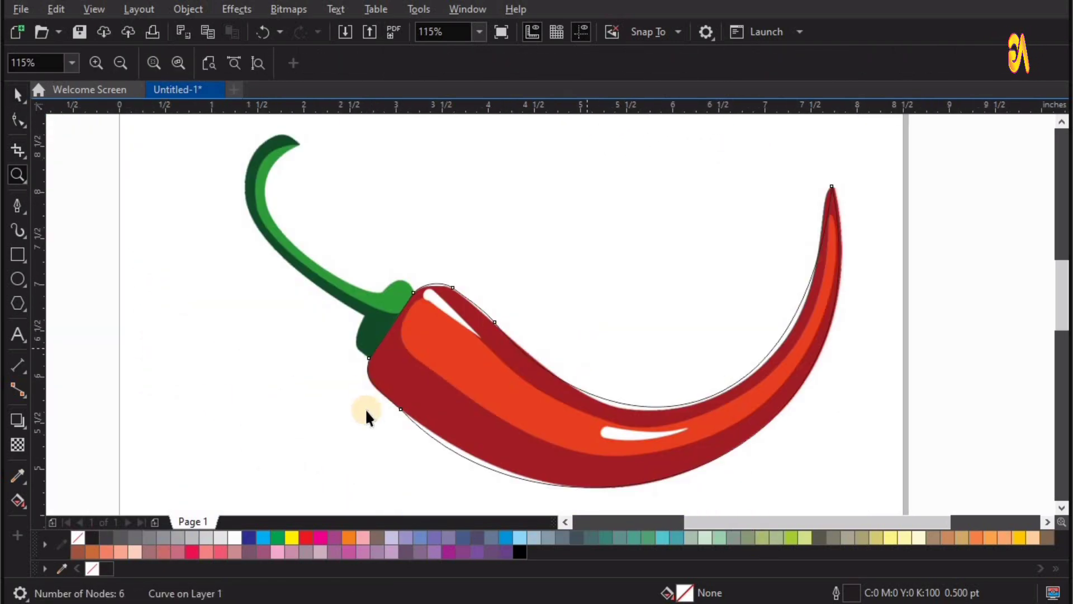
Step: Trace the green stem and cap with the Pen tool as a closed shape of straight segments, starting where the cap meets the body
{"action": "left_click_drag", "start_coordinate": [365, 408], "coordinate": [301, 107]}
{"action": "left_click", "coordinate": [18, 207]}
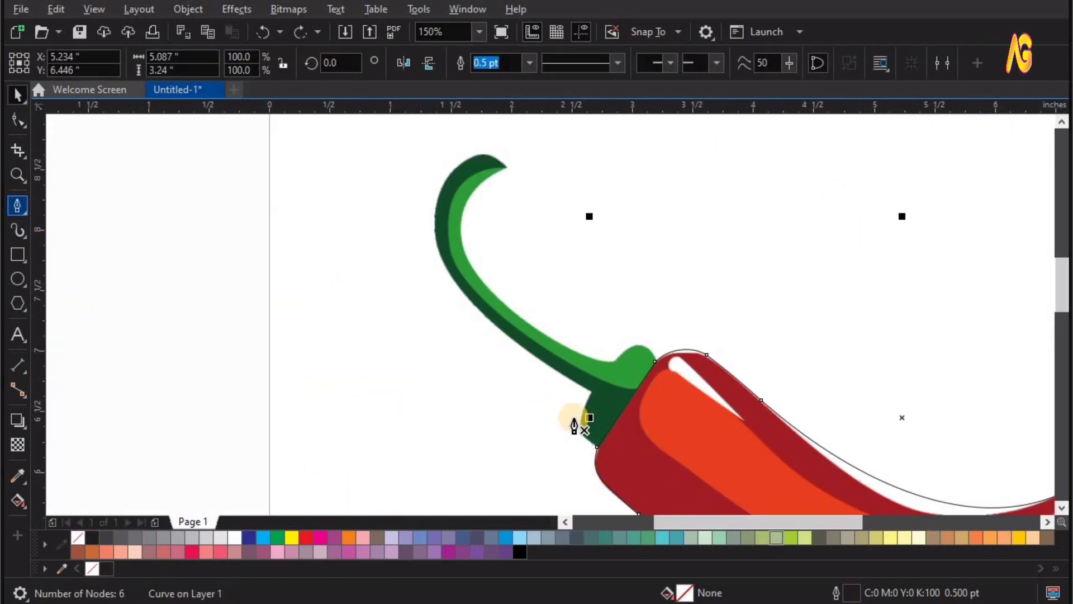
{"action": "left_click", "coordinate": [597, 449]}
{"action": "left_click", "coordinate": [593, 394]}
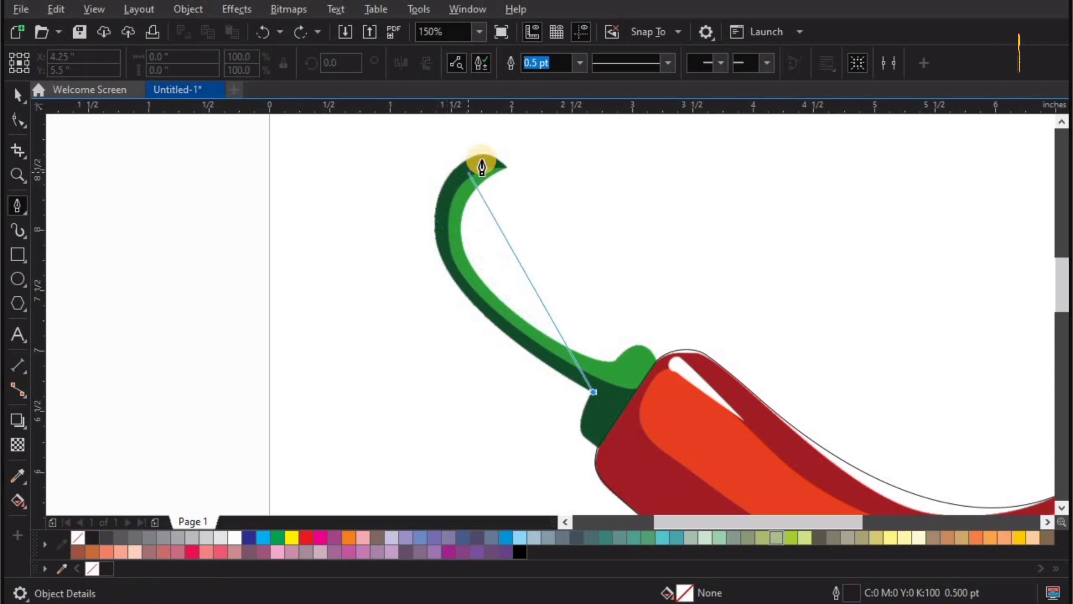
{"action": "left_click_drag", "start_coordinate": [454, 200], "coordinate": [468, 253]}
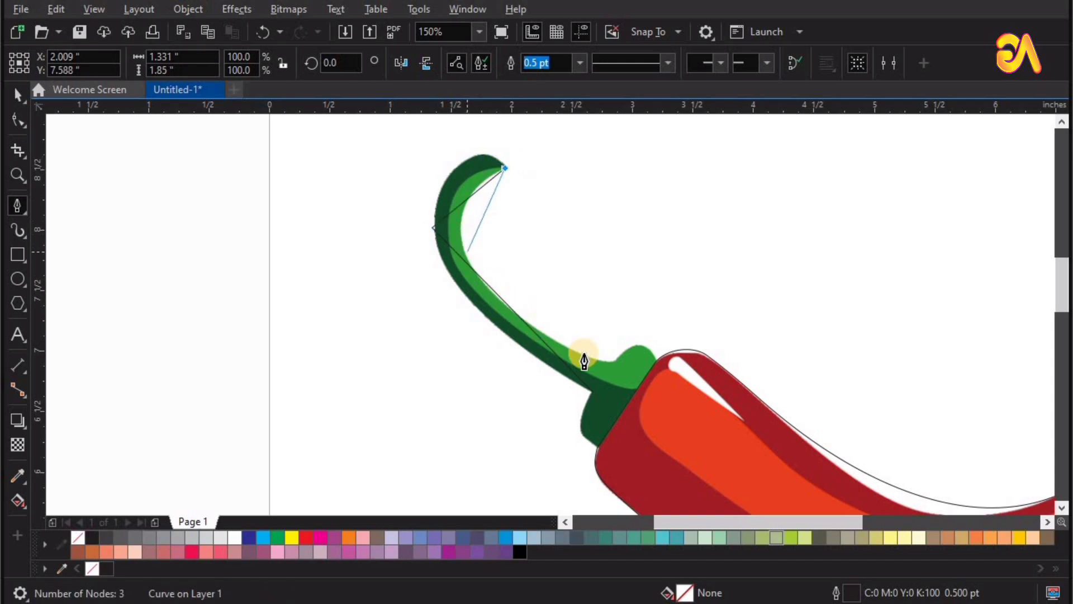
{"action": "left_click_drag", "start_coordinate": [616, 359], "coordinate": [654, 365]}
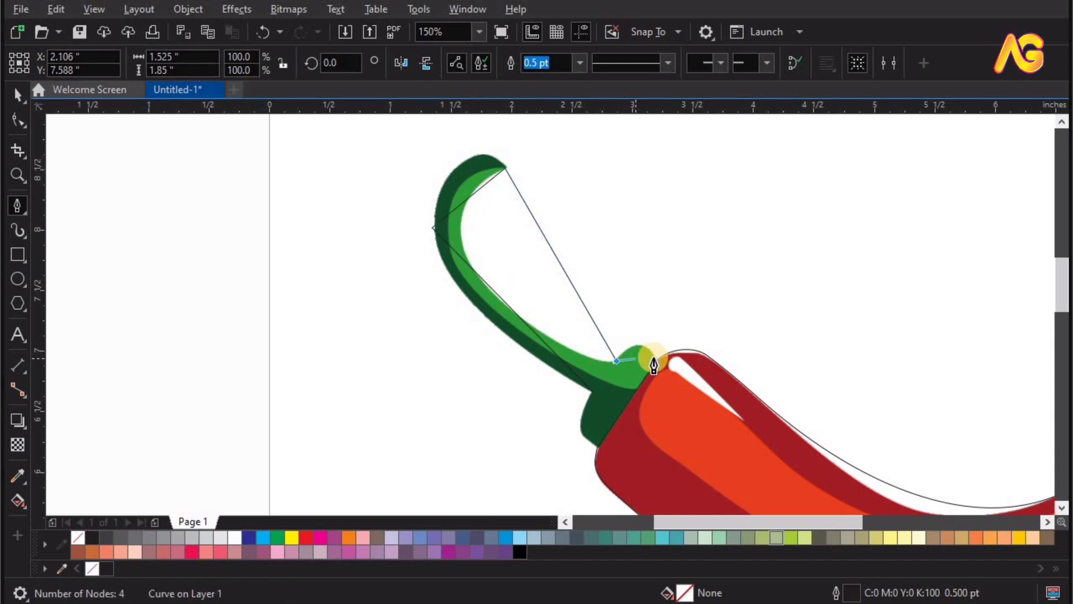
{"action": "left_click", "coordinate": [654, 360]}
{"action": "left_click", "coordinate": [594, 449]}
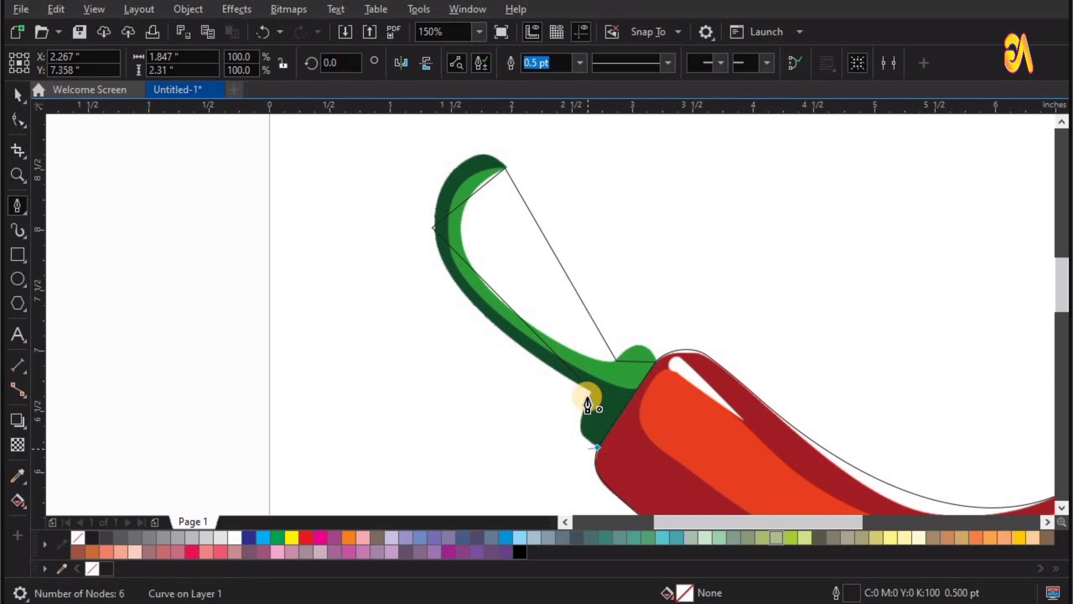
{"action": "left_click", "coordinate": [588, 397]}
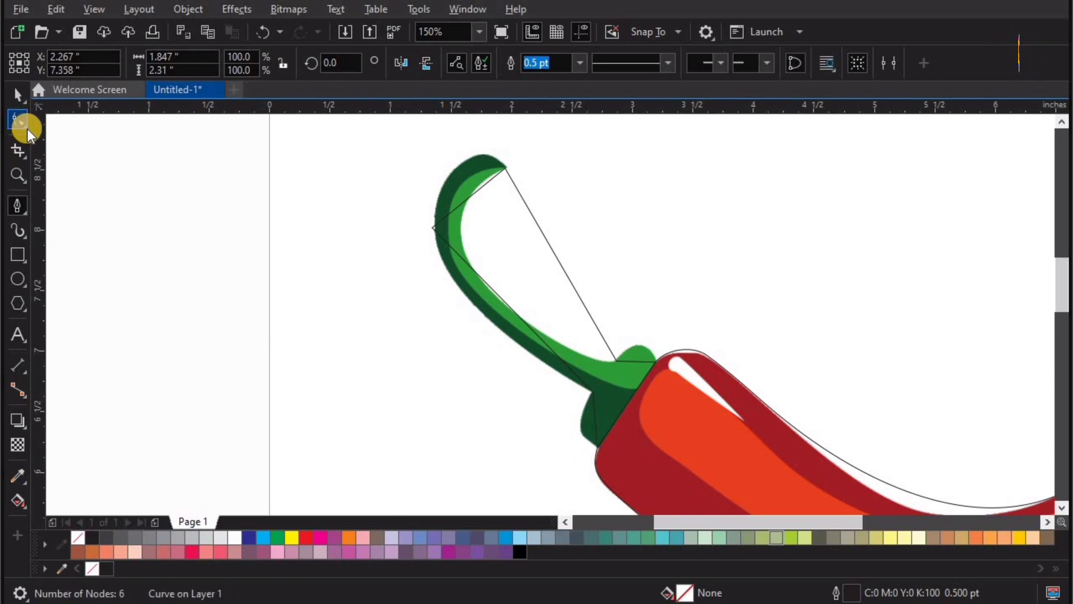
Step: Bend the segments of the stem outline with the Shape tool to follow the curved stem and rounded cap
{"action": "left_click", "coordinate": [21, 121]}
{"action": "left_click_drag", "start_coordinate": [636, 406], "coordinate": [675, 466]}
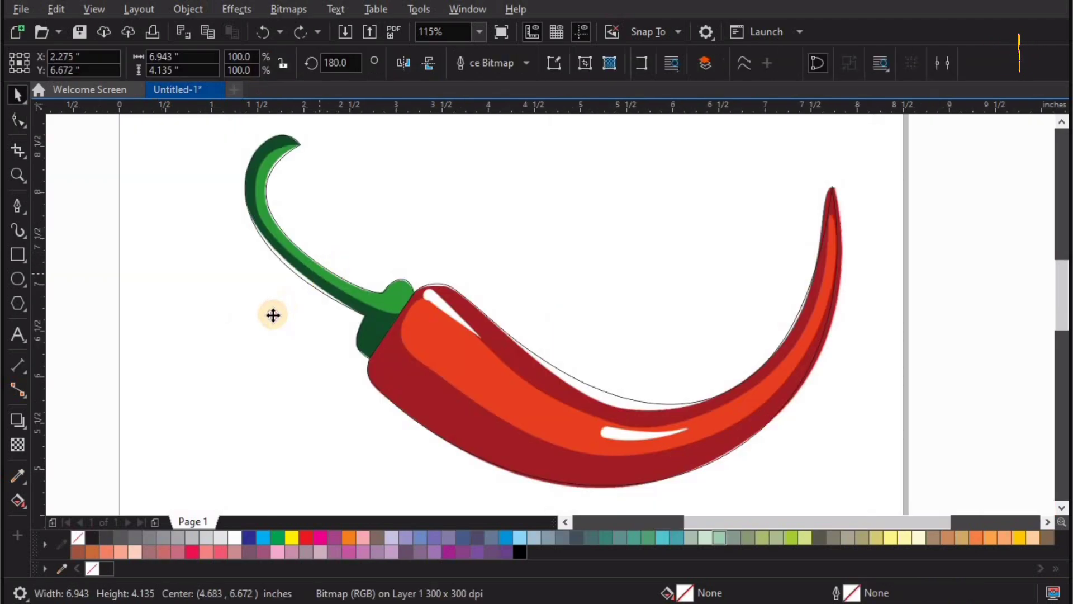
{"action": "left_click", "coordinate": [273, 314]}
{"action": "key", "text": "ctrl+z"}
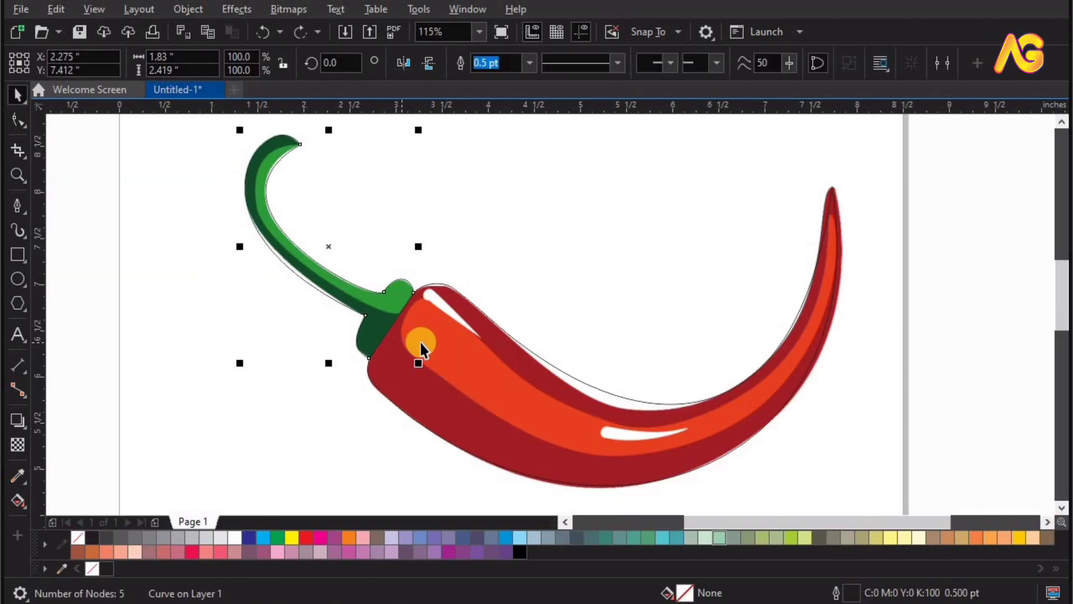
Step: Select the stem and body outlines together and move them below the chili pepper image
{"action": "scroll", "coordinate": [418, 342], "scroll_direction": "down", "scroll_amount": 2}
{"action": "left_click", "coordinate": [442, 360], "text": "shift"}
{"action": "left_click_drag", "start_coordinate": [441, 361], "coordinate": [422, 452]}
{"action": "key", "text": "F2"}
{"action": "left_click_drag", "start_coordinate": [182, 333], "coordinate": [829, 586]}
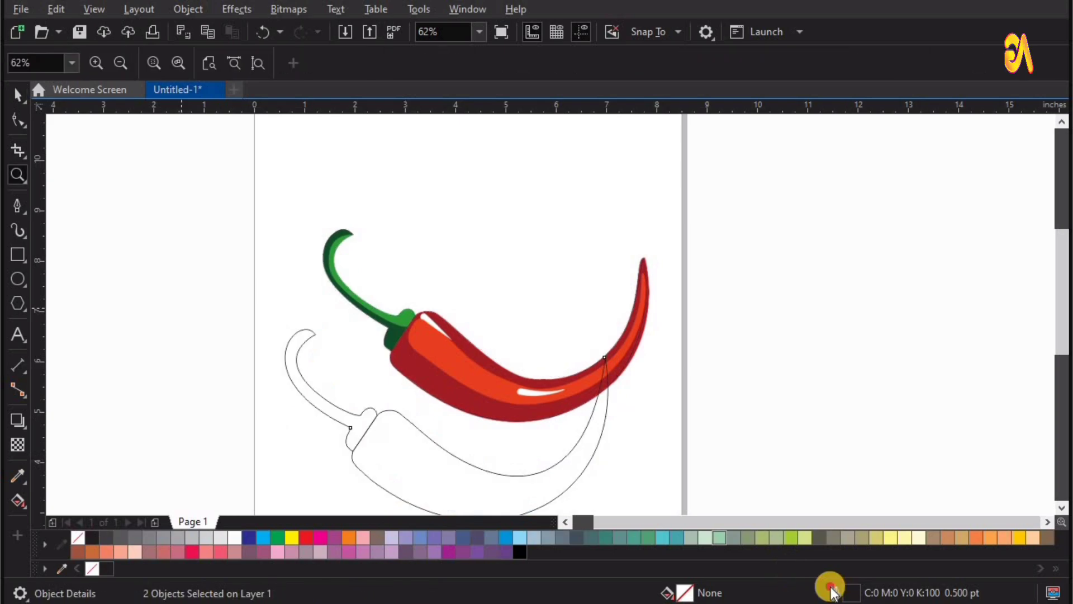
{"action": "left_click_drag", "start_coordinate": [460, 324], "coordinate": [457, 406]}
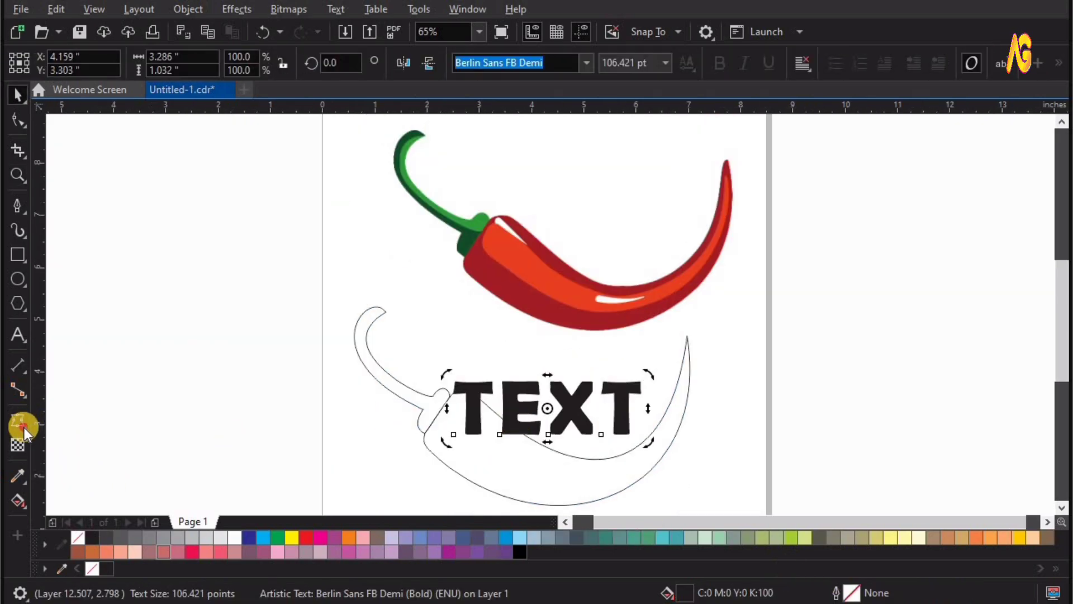
Step: Apply an Envelope to the word TEXT and convert all of its boundary segments to straight lines
{"action": "left_click_drag", "start_coordinate": [25, 427], "coordinate": [68, 494]}
{"action": "left_click_drag", "start_coordinate": [534, 343], "coordinate": [555, 464]}
{"action": "left_click_drag", "start_coordinate": [422, 397], "coordinate": [659, 423]}
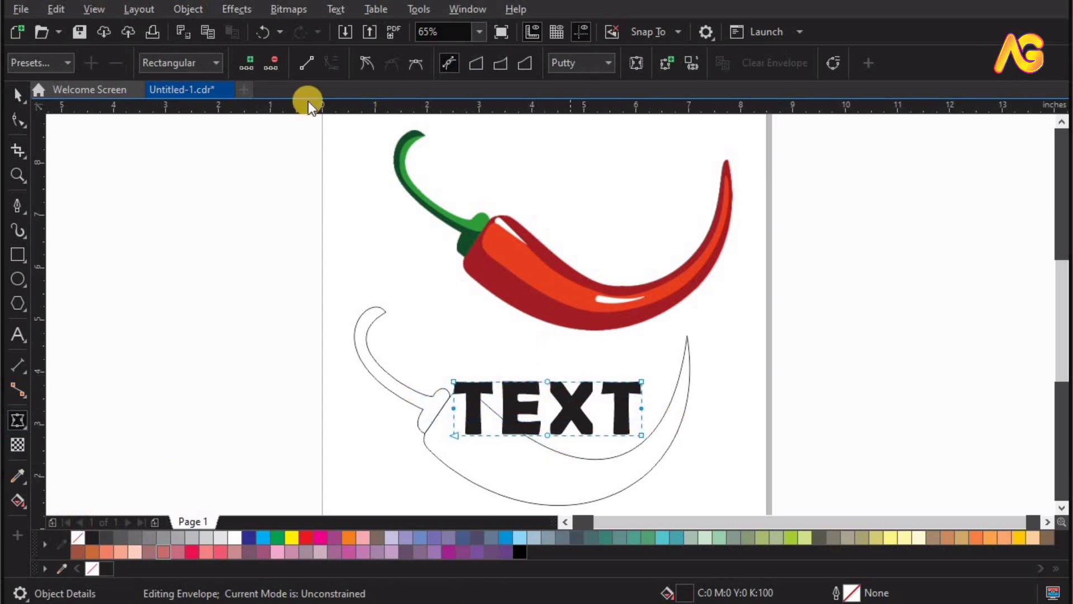
{"action": "left_click", "coordinate": [308, 67]}
{"action": "left_click_drag", "start_coordinate": [454, 436], "coordinate": [440, 450]}
{"action": "left_click", "coordinate": [307, 64]}
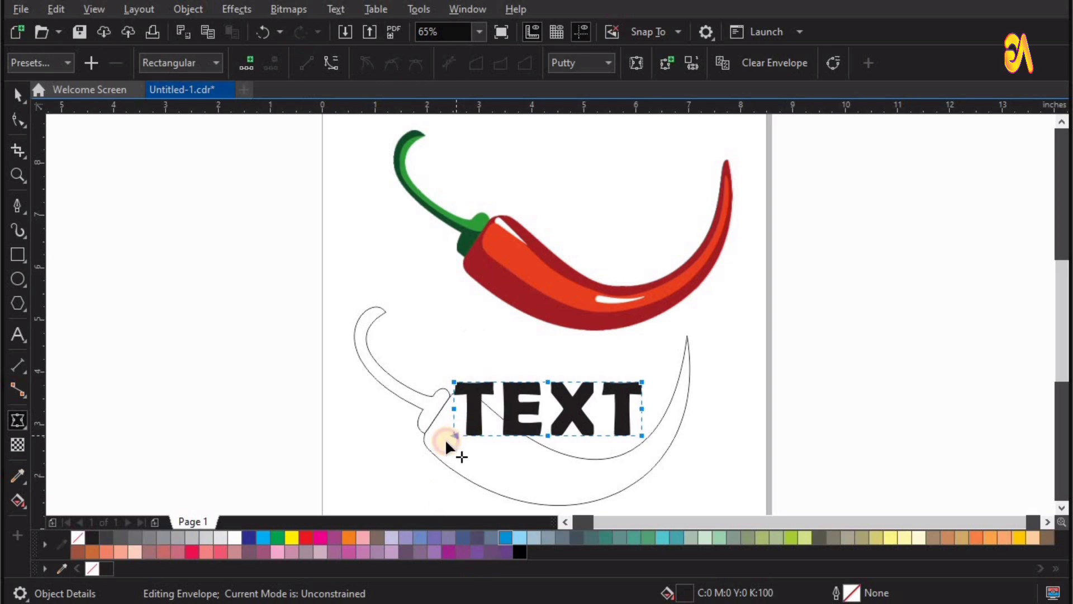
Step: Shift the text envelope over the pepper outline and pull its bottom nodes down and to the left, slanting the letters
{"action": "left_click_drag", "start_coordinate": [454, 436], "coordinate": [449, 451]}
{"action": "left_click_drag", "start_coordinate": [450, 450], "coordinate": [427, 453]}
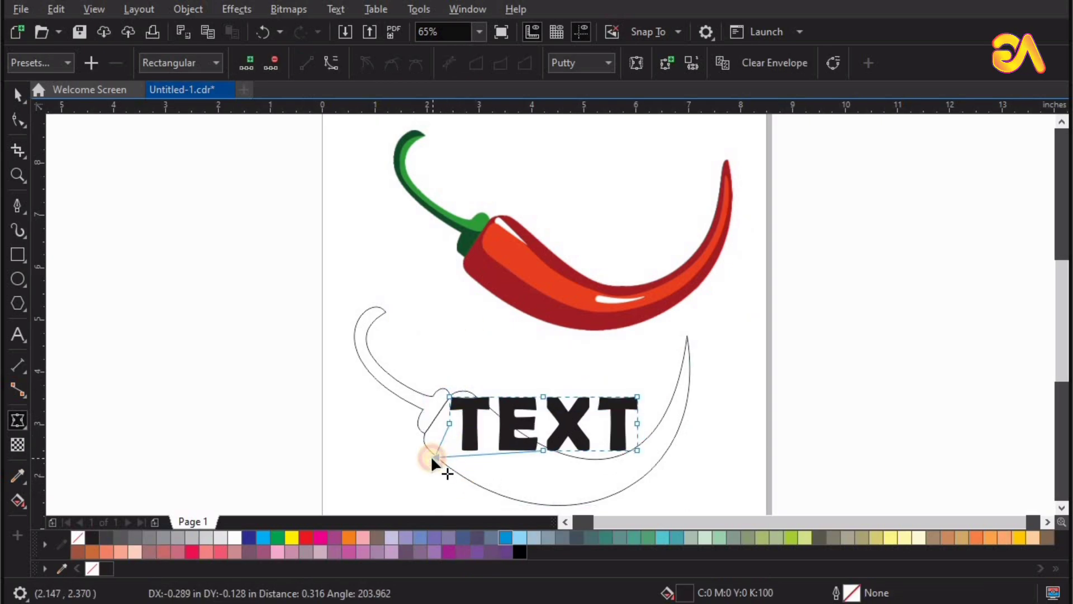
{"action": "scroll", "coordinate": [639, 480], "scroll_direction": "up", "scroll_amount": 1}
{"action": "left_click_drag", "start_coordinate": [219, 253], "coordinate": [519, 335]}
{"action": "left_click_drag", "start_coordinate": [249, 213], "coordinate": [589, 251]}
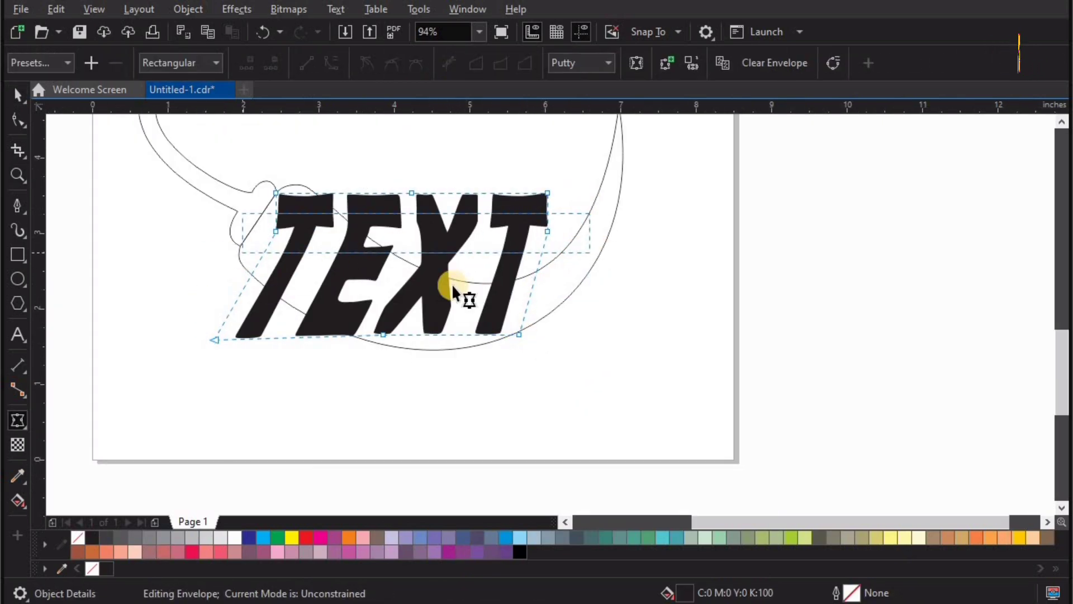
Step: Move the corner and middle nodes of the text envelope onto the upper and lower edges of the pepper outline
{"action": "left_click_drag", "start_coordinate": [547, 194], "coordinate": [533, 287]}
{"action": "left_click_drag", "start_coordinate": [551, 222], "coordinate": [541, 266]}
{"action": "left_click_drag", "start_coordinate": [411, 193], "coordinate": [410, 266]}
{"action": "left_click_drag", "start_coordinate": [275, 193], "coordinate": [282, 186]}
{"action": "left_click_drag", "start_coordinate": [215, 340], "coordinate": [238, 257]}
{"action": "left_click_drag", "start_coordinate": [383, 334], "coordinate": [379, 345]}
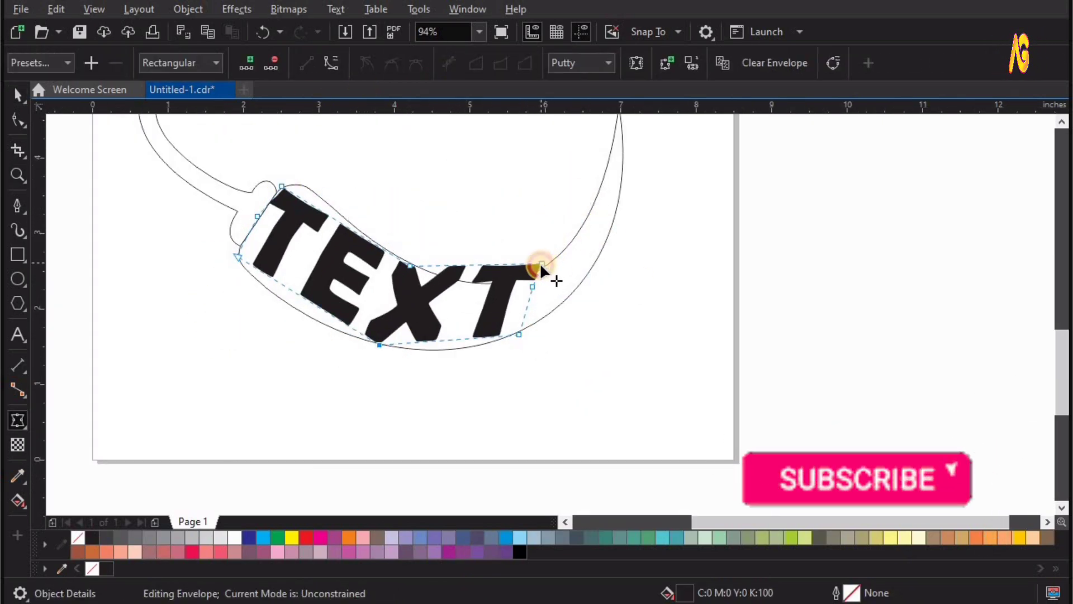
{"action": "left_click_drag", "start_coordinate": [518, 334], "coordinate": [518, 341]}
Step: Convert the envelope segments to curves, bend them along the pepper outline's edges, and finish editing the lettering
{"action": "left_click", "coordinate": [331, 62]}
{"action": "left_click_drag", "start_coordinate": [368, 240], "coordinate": [367, 230]}
{"action": "left_click_drag", "start_coordinate": [325, 213], "coordinate": [321, 179]}
{"action": "left_click_drag", "start_coordinate": [333, 316], "coordinate": [318, 331]}
{"action": "left_click_drag", "start_coordinate": [286, 286], "coordinate": [268, 296]}
{"action": "left_click_drag", "start_coordinate": [425, 343], "coordinate": [423, 352]}
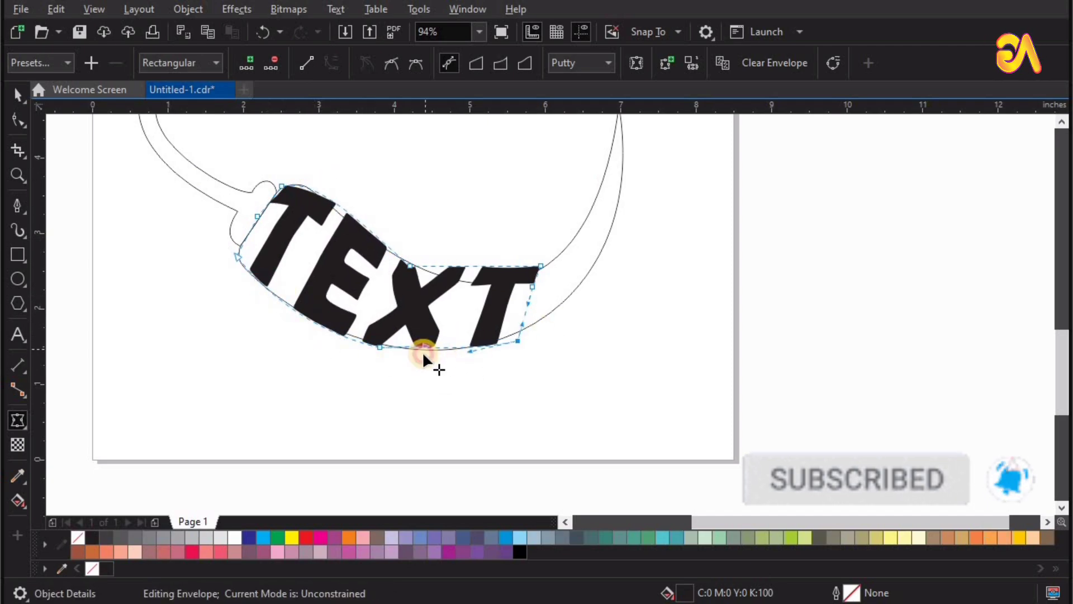
{"action": "left_click_drag", "start_coordinate": [497, 266], "coordinate": [449, 281]}
{"action": "key", "text": "space"}
{"action": "left_click", "coordinate": [437, 197]}
{"action": "key", "text": "F4"}
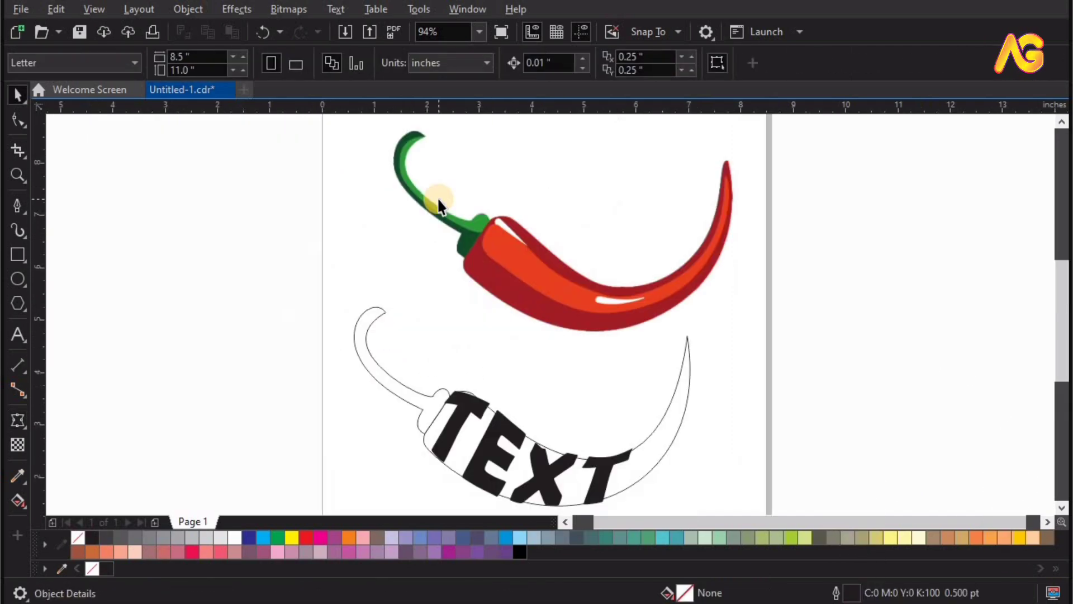
Step: Sample the dark green #134E2A from the image's cap and apply it as the fill of the traced stem
{"action": "left_click", "coordinate": [18, 476]}
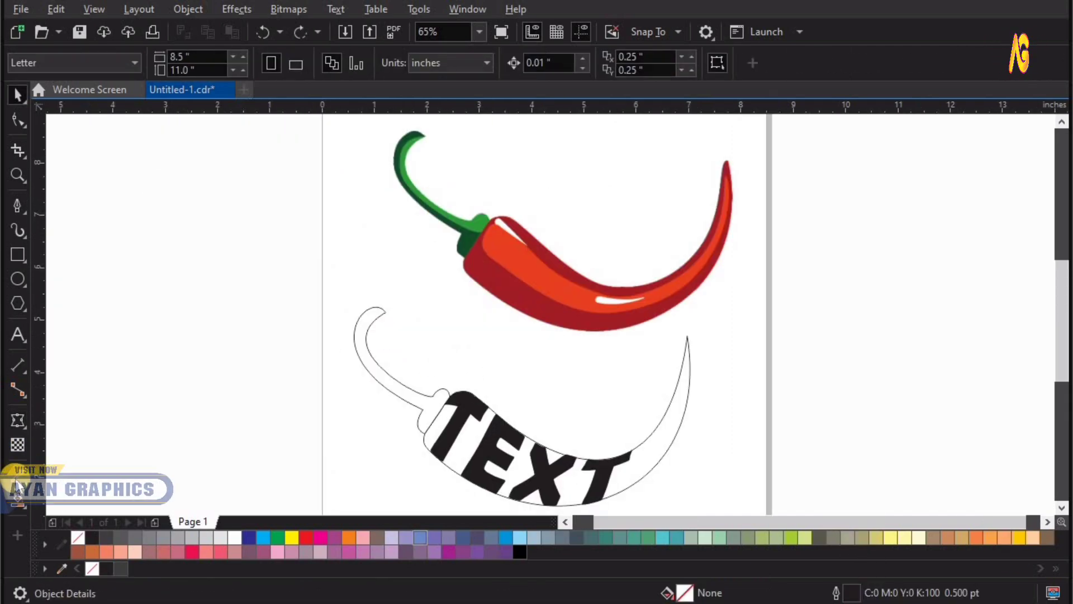
{"action": "left_click", "coordinate": [458, 239]}
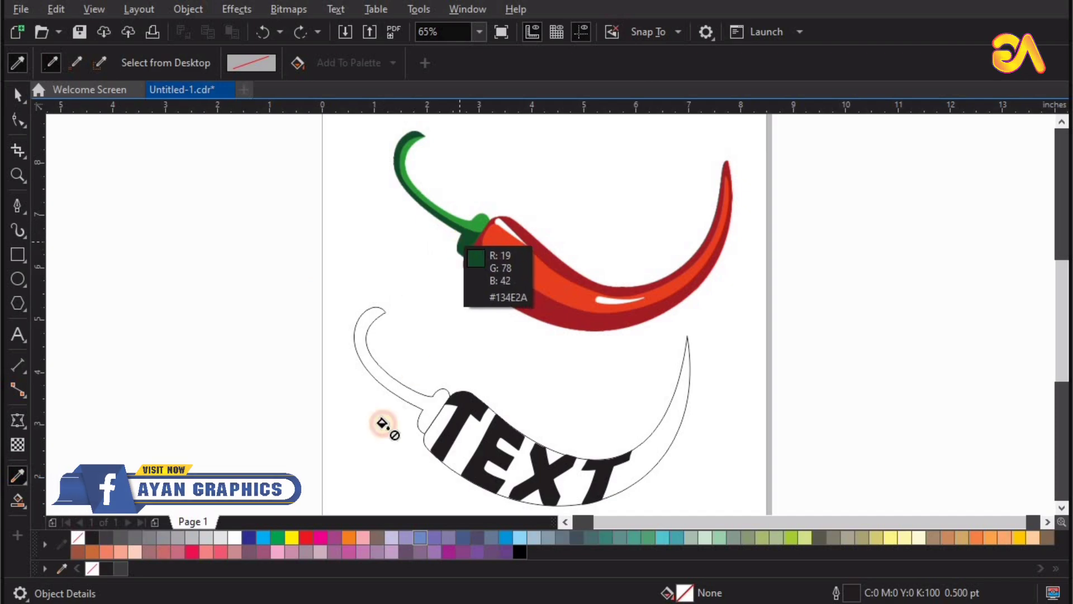
{"action": "left_click", "coordinate": [431, 412]}
Step: Draw a two-node curve, about 1.55 by 1.81 inches, along the middle of the green stem with the Pen tool
{"action": "key", "text": "z"}
{"action": "left_click_drag", "start_coordinate": [274, 136], "coordinate": [707, 476]}
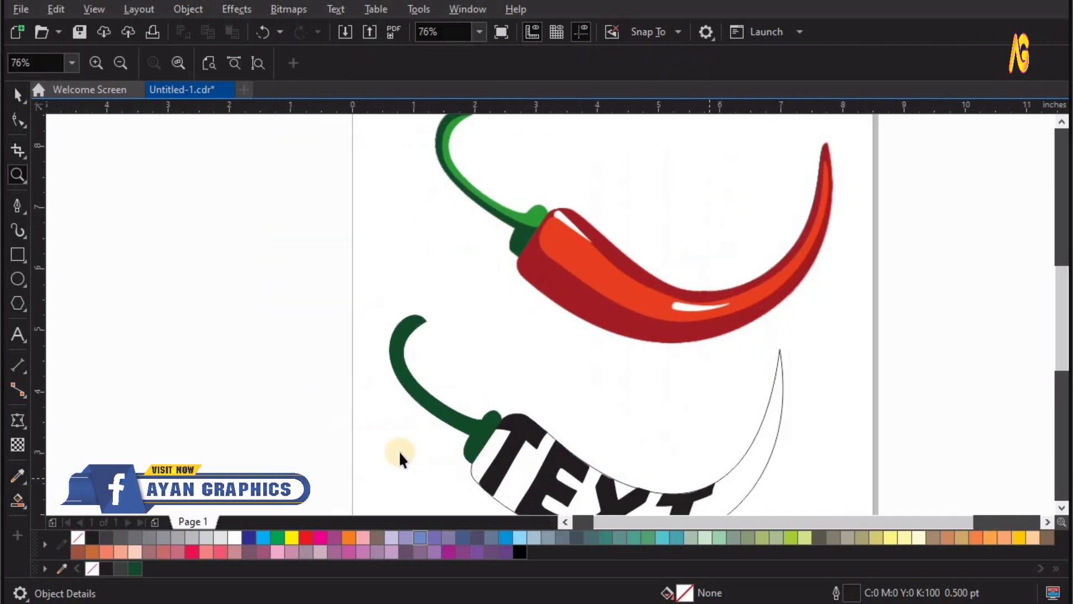
{"action": "key", "text": "F2"}
{"action": "left_click_drag", "start_coordinate": [321, 273], "coordinate": [646, 446]}
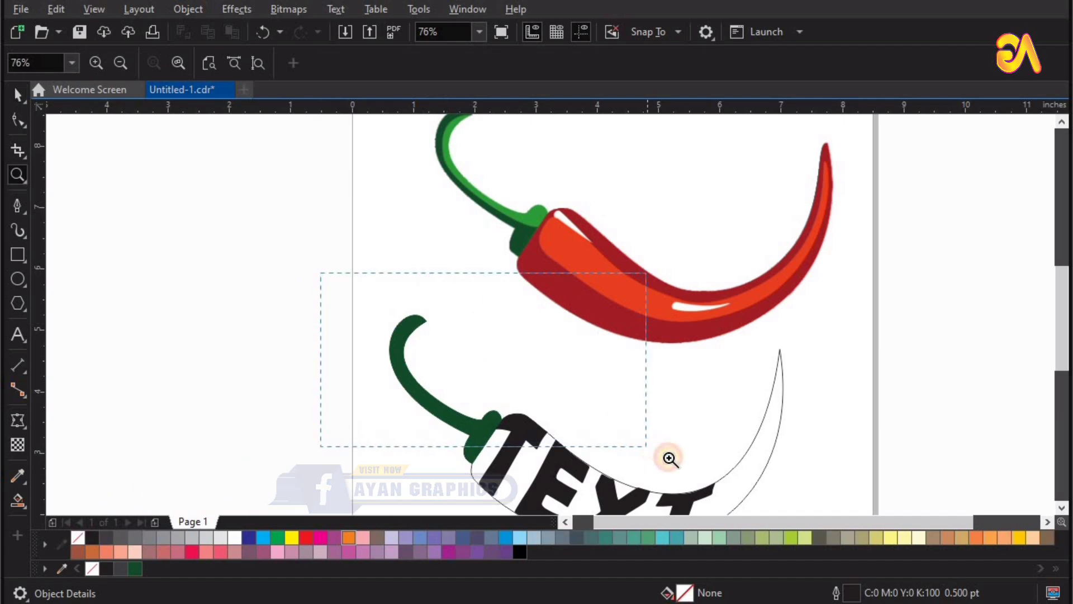
{"action": "key", "text": "F4"}
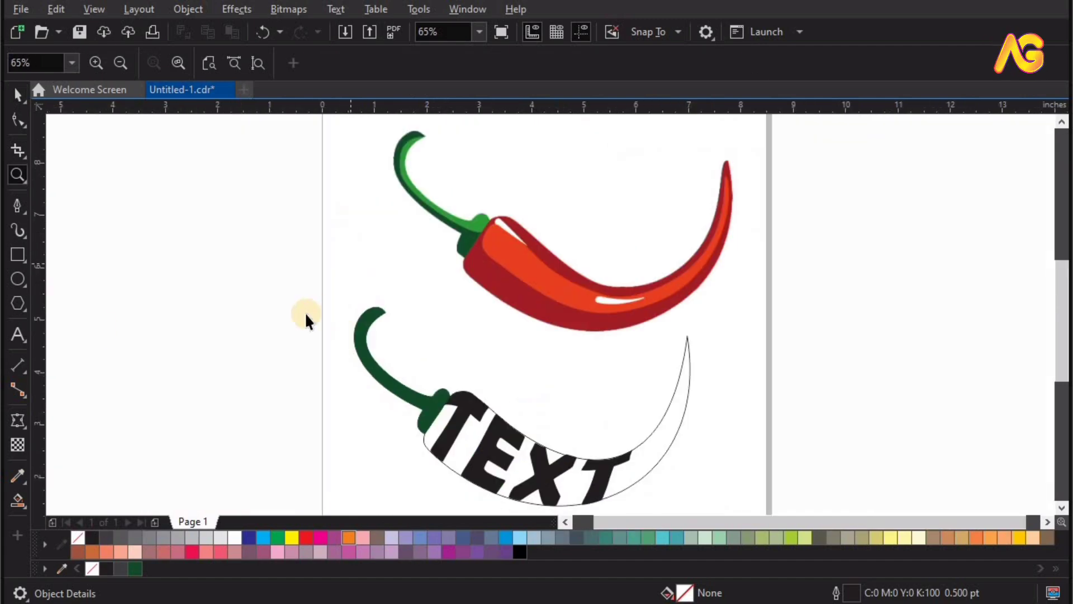
{"action": "left_click", "coordinate": [18, 206]}
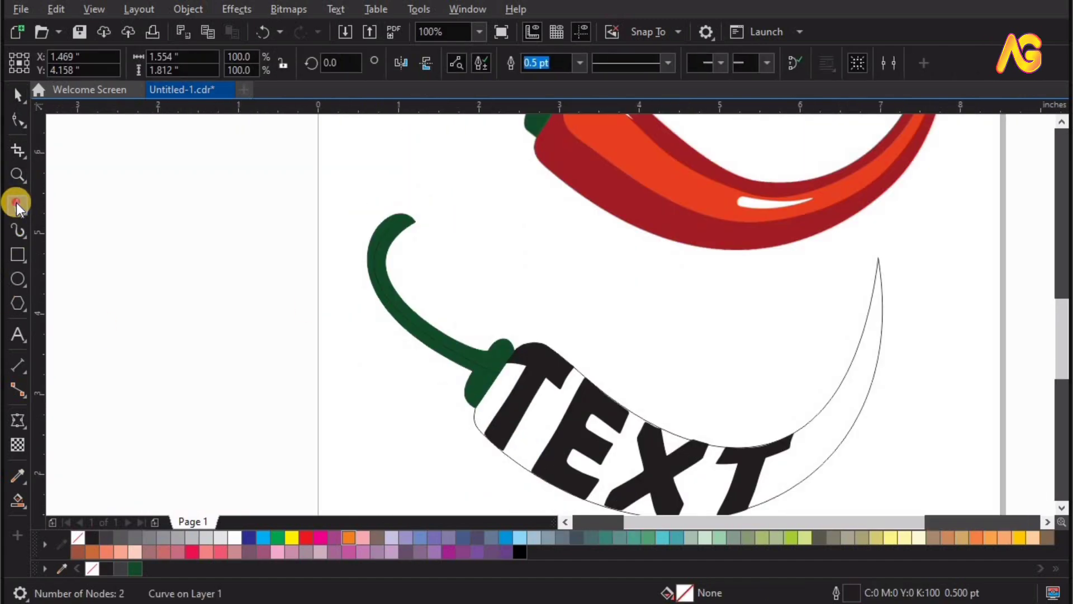
{"action": "left_click_drag", "start_coordinate": [323, 172], "coordinate": [554, 382]}
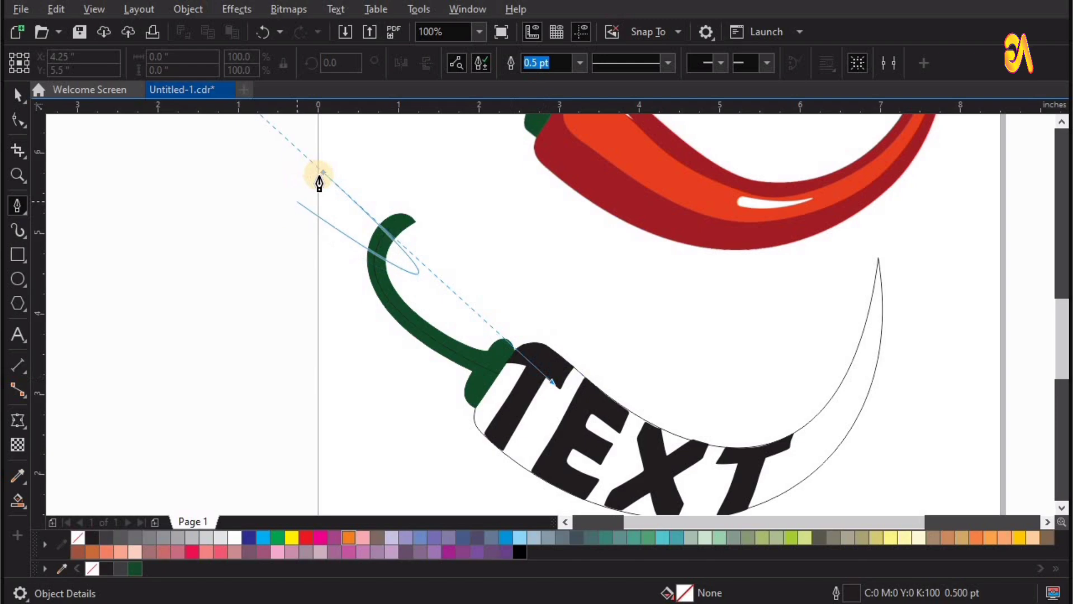
{"action": "left_click", "coordinate": [19, 223]}
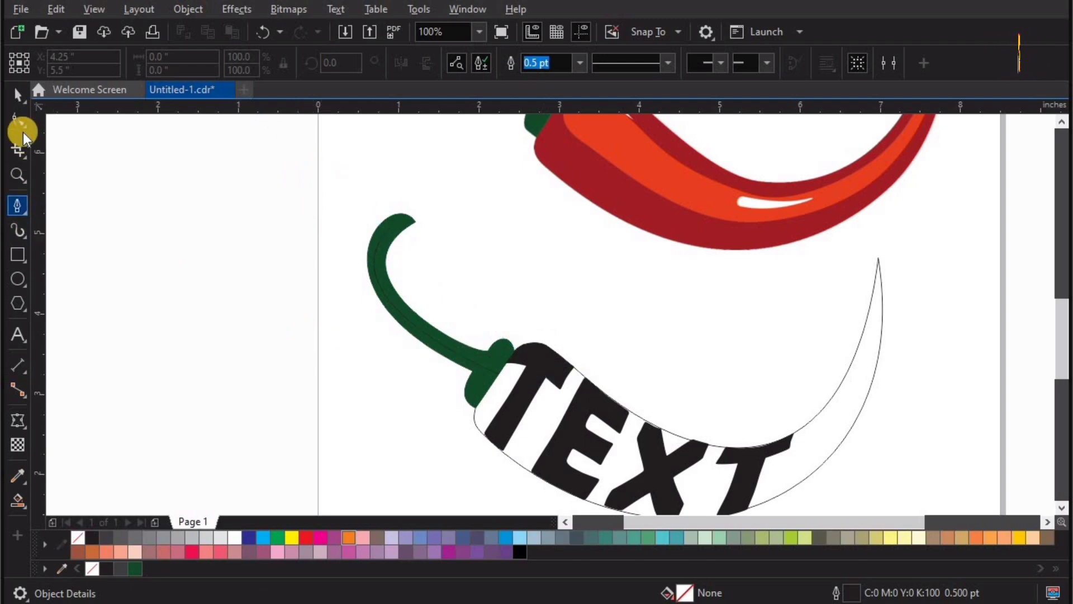
Step: Reshape the stem's centre curve, extending its upper end to the stem tip's edge and its lower end to the cap's edge
{"action": "left_click", "coordinate": [380, 252]}
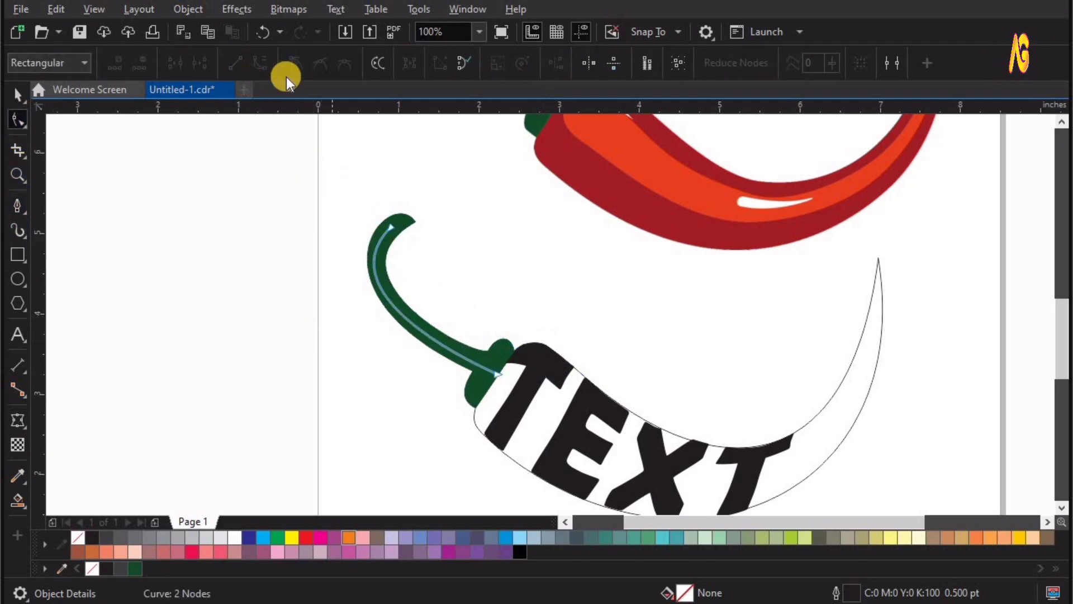
{"action": "left_click_drag", "start_coordinate": [551, 416], "coordinate": [219, 93]}
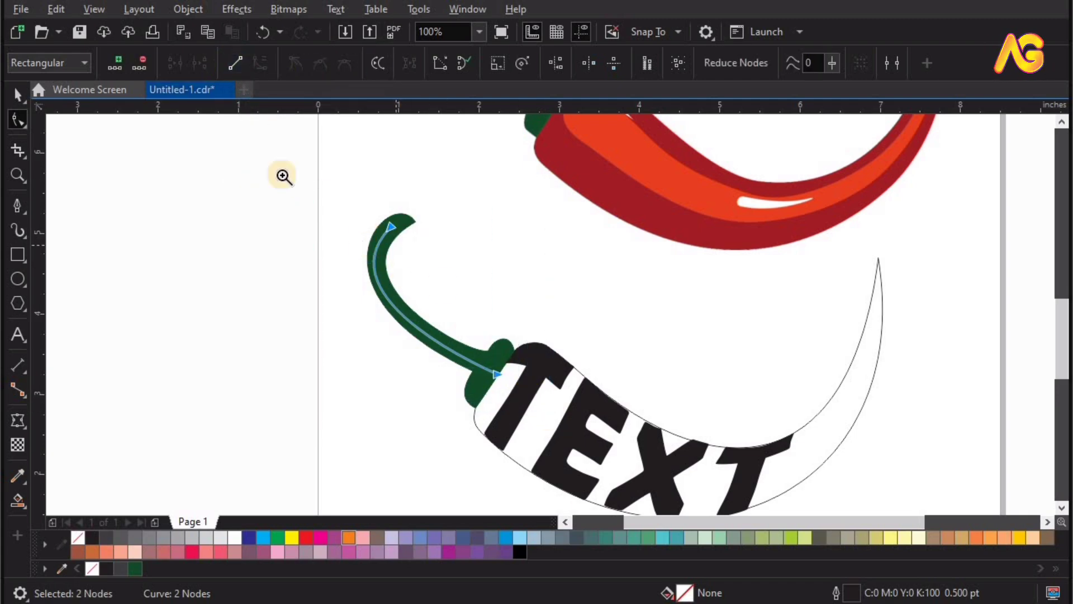
{"action": "left_click_drag", "start_coordinate": [284, 176], "coordinate": [706, 455]}
{"action": "left_click_drag", "start_coordinate": [322, 141], "coordinate": [778, 453]}
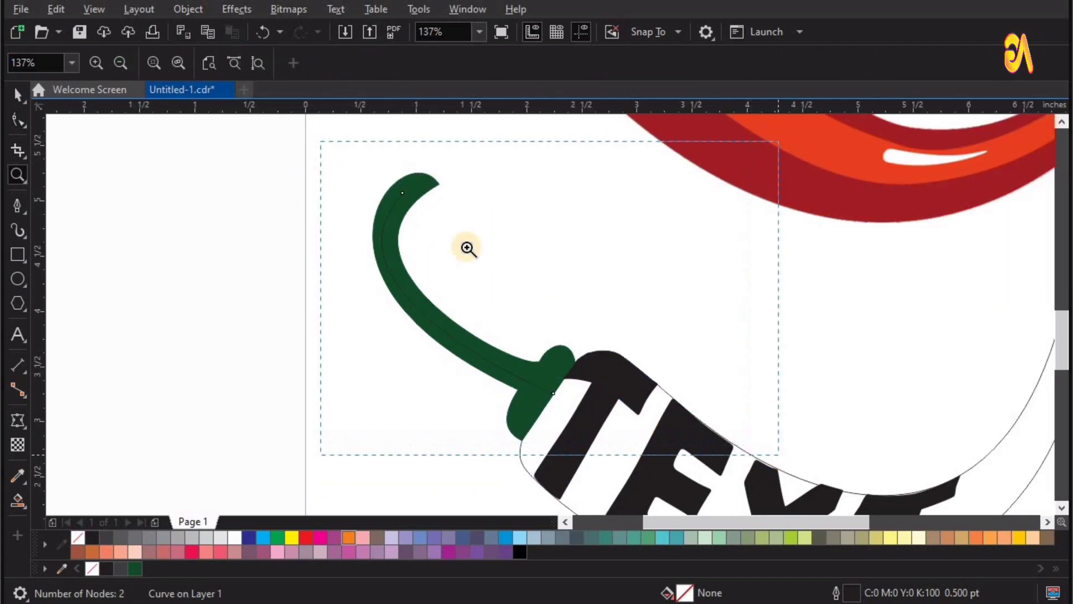
{"action": "key", "text": "space"}
{"action": "double_click", "coordinate": [364, 179]}
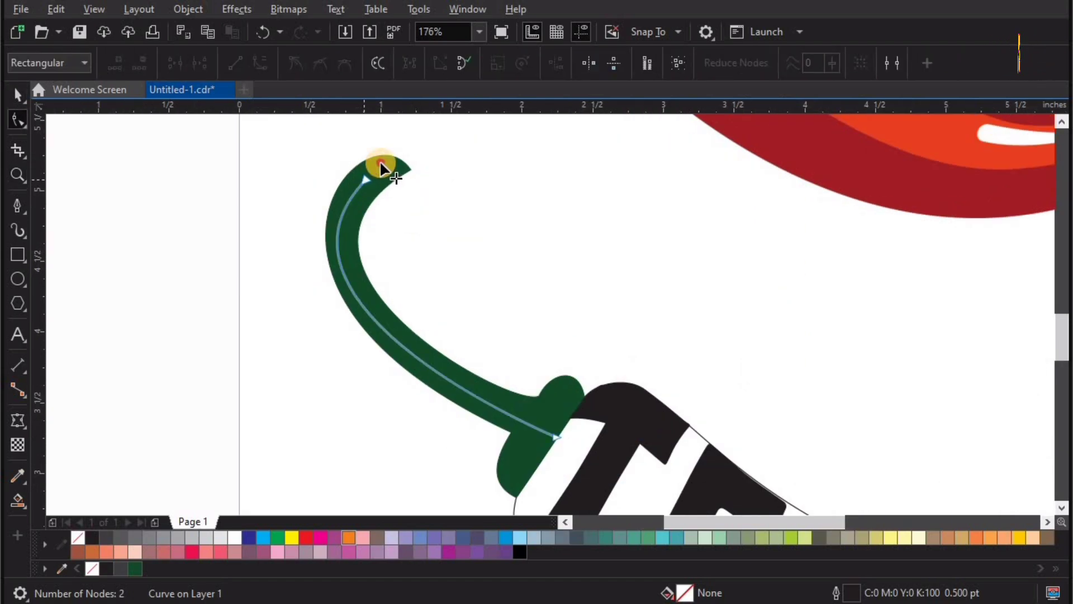
{"action": "left_click_drag", "start_coordinate": [365, 180], "coordinate": [388, 154]}
{"action": "left_click_drag", "start_coordinate": [269, 281], "coordinate": [220, 290]}
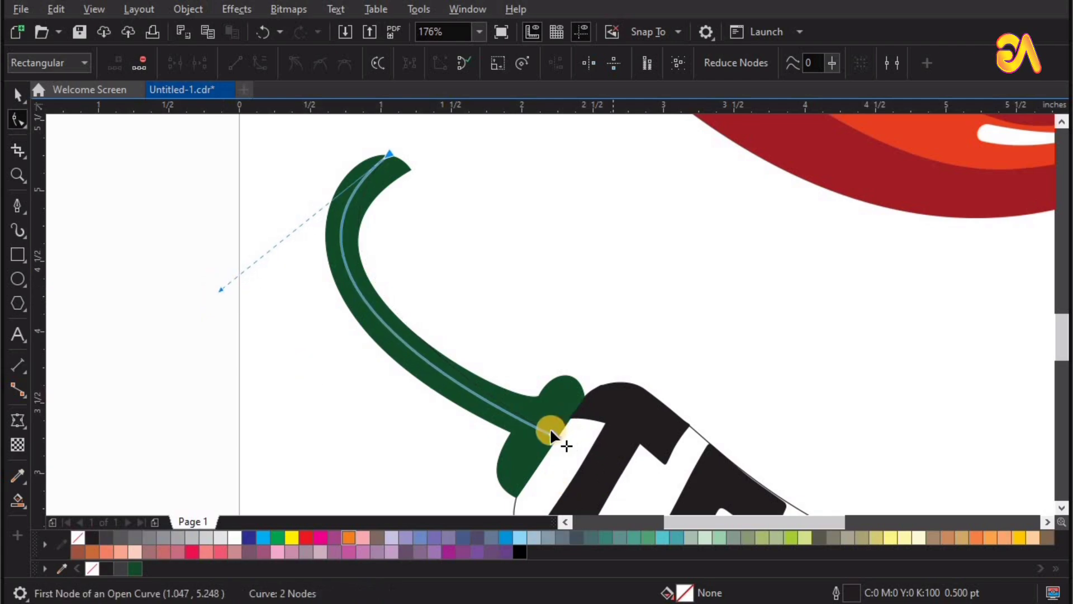
{"action": "left_click_drag", "start_coordinate": [552, 441], "coordinate": [556, 434]}
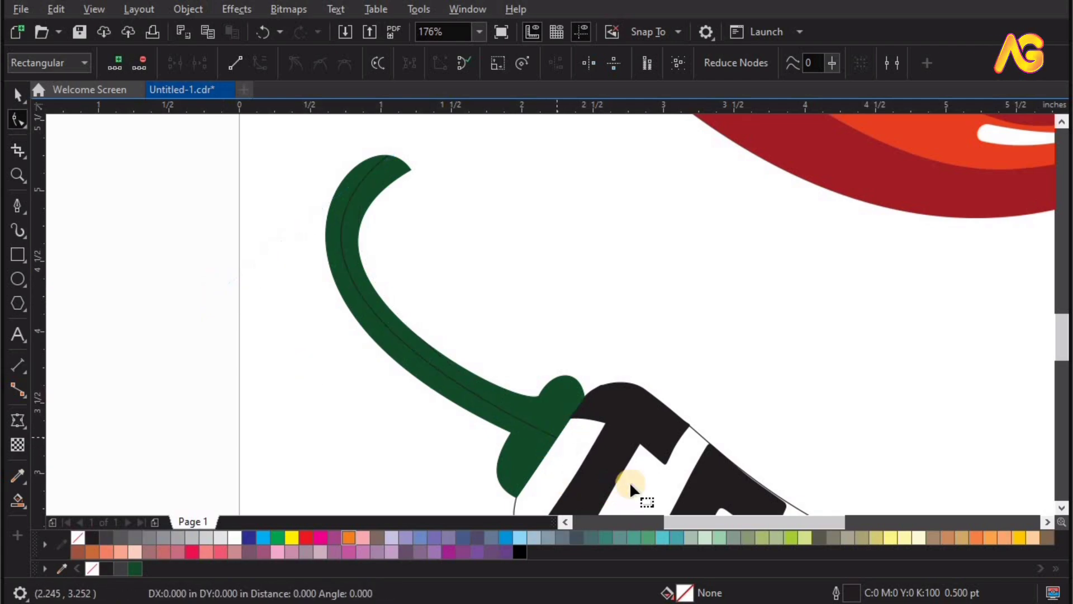
{"action": "key", "text": "space"}
Step: Use Smart Fill to create a dark grey shape from the stem's inner side, bounded by the centre curve
{"action": "left_click", "coordinate": [18, 502]}
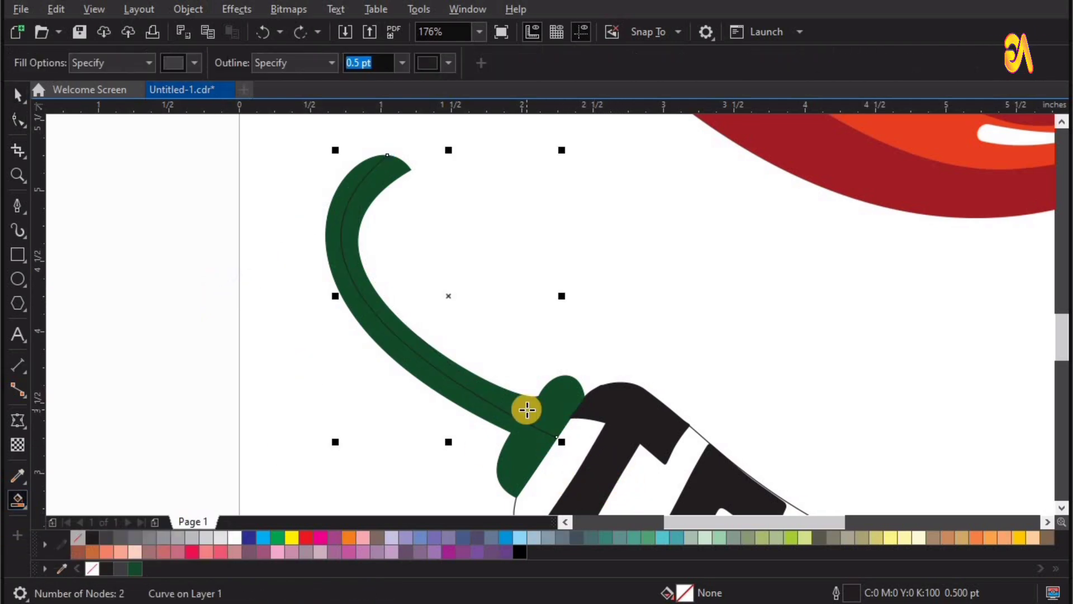
{"action": "left_click", "coordinate": [529, 409]}
{"action": "key", "text": "space"}
{"action": "key", "text": "F4"}
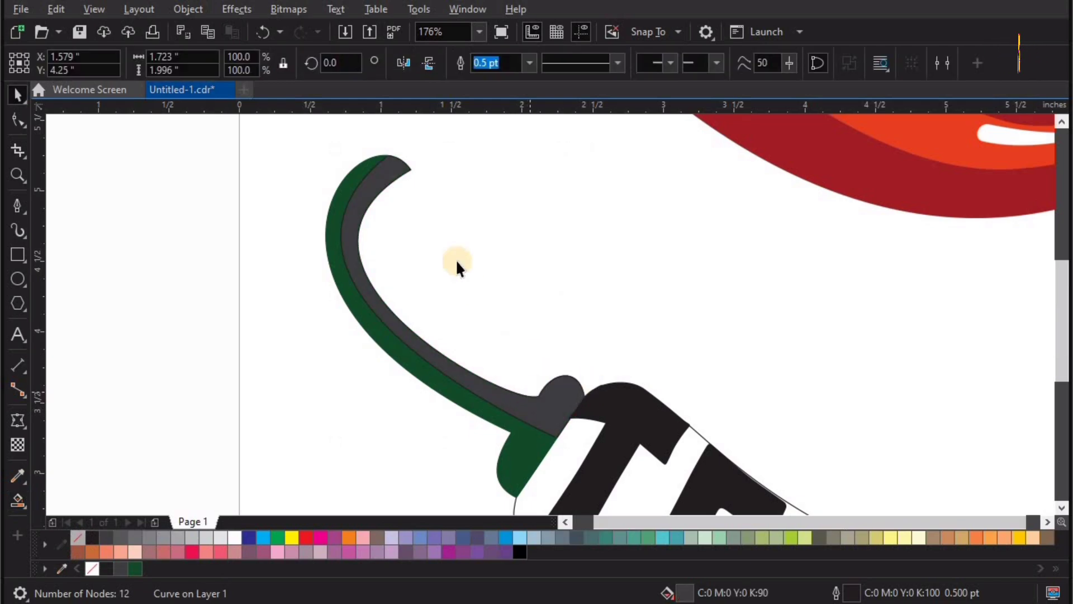
Step: Sample the bright green #2F9E39 from the chili image and apply it as the fill of the stem's inner side
{"action": "key", "text": "z"}
{"action": "left_click_drag", "start_coordinate": [773, 119], "coordinate": [299, 423]}
{"action": "key", "text": "space"}
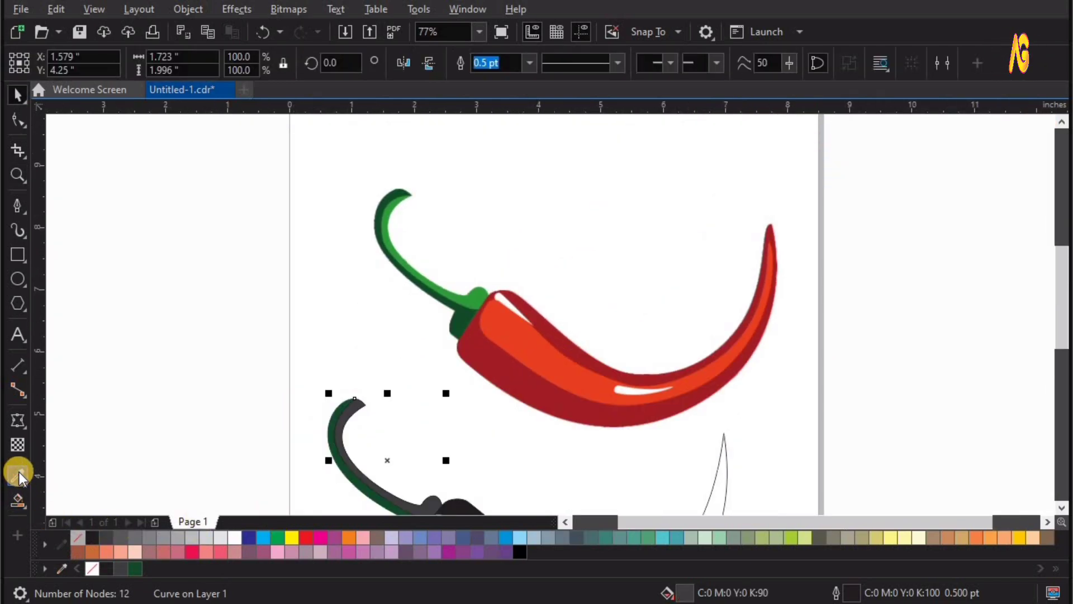
{"action": "left_click", "coordinate": [509, 296]}
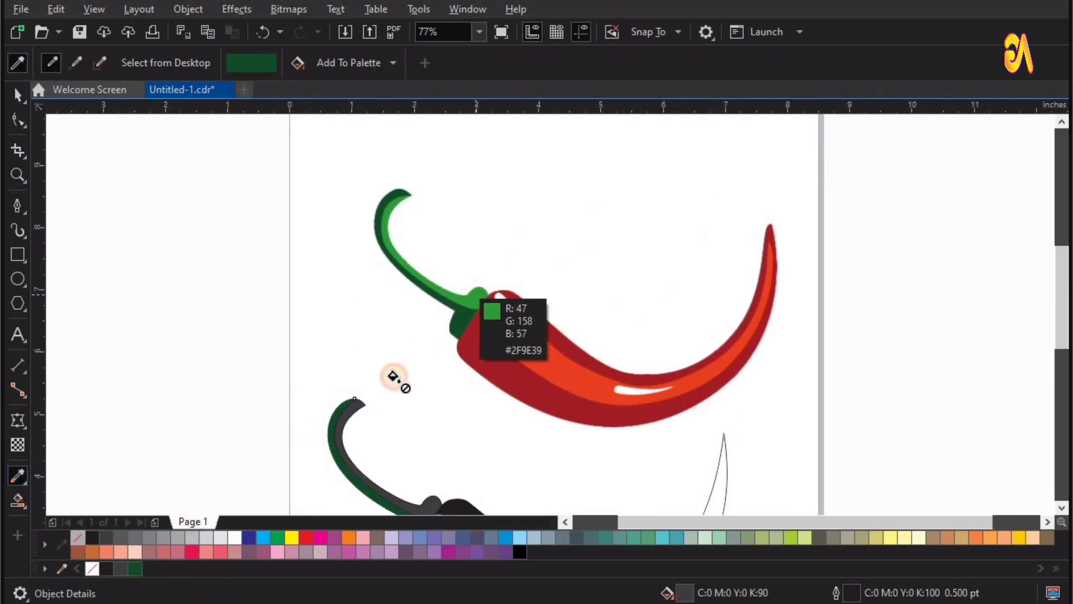
{"action": "left_click", "coordinate": [372, 428]}
{"action": "key", "text": "ctrl+z"}
{"action": "key", "text": "space"}
{"action": "left_click_drag", "start_coordinate": [359, 410], "coordinate": [415, 403]}
{"action": "key", "text": "ctrl+z"}
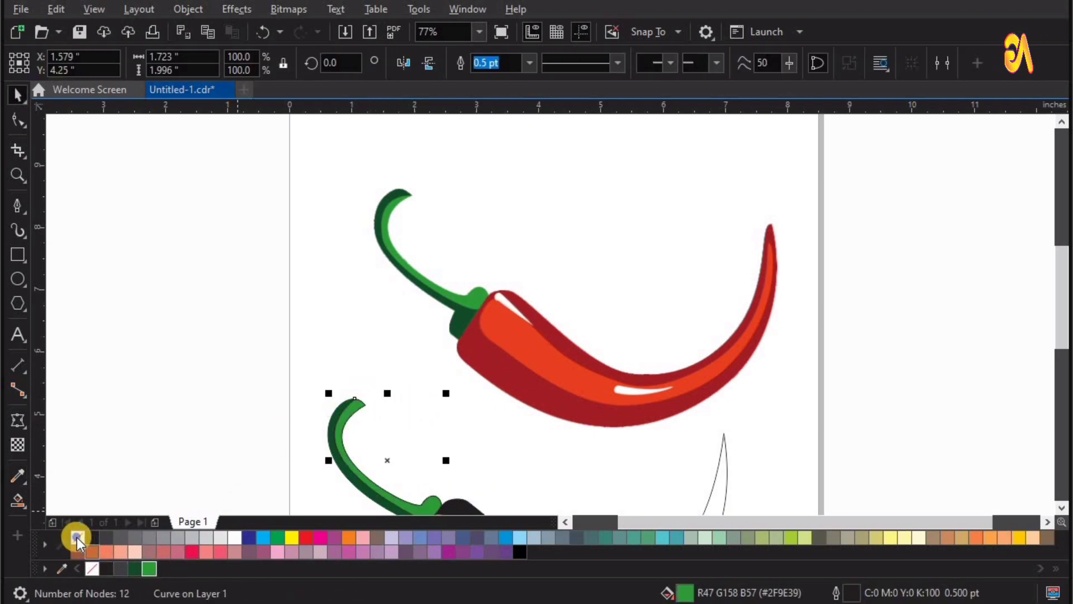
{"action": "left_click", "coordinate": [254, 323]}
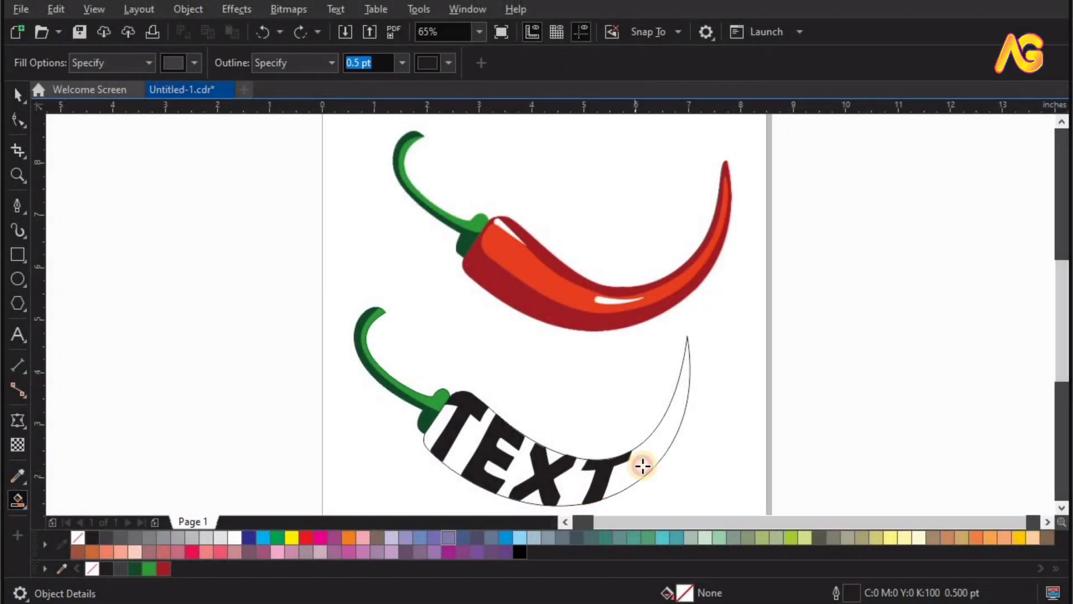
Step: Smart-fill the empty tip of the traced pepper and colour it with the orange-red #E8401F sampled from the image
{"action": "left_click", "coordinate": [643, 466]}
{"action": "key", "text": "space"}
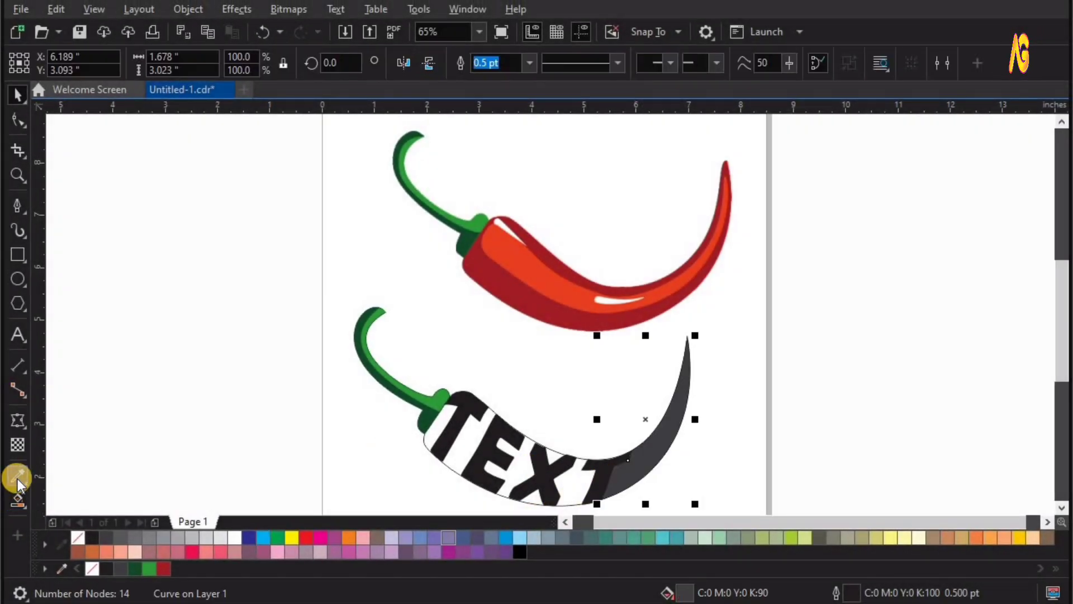
{"action": "left_click", "coordinate": [579, 288]}
{"action": "left_click", "coordinate": [634, 458]}
{"action": "key", "text": "space"}
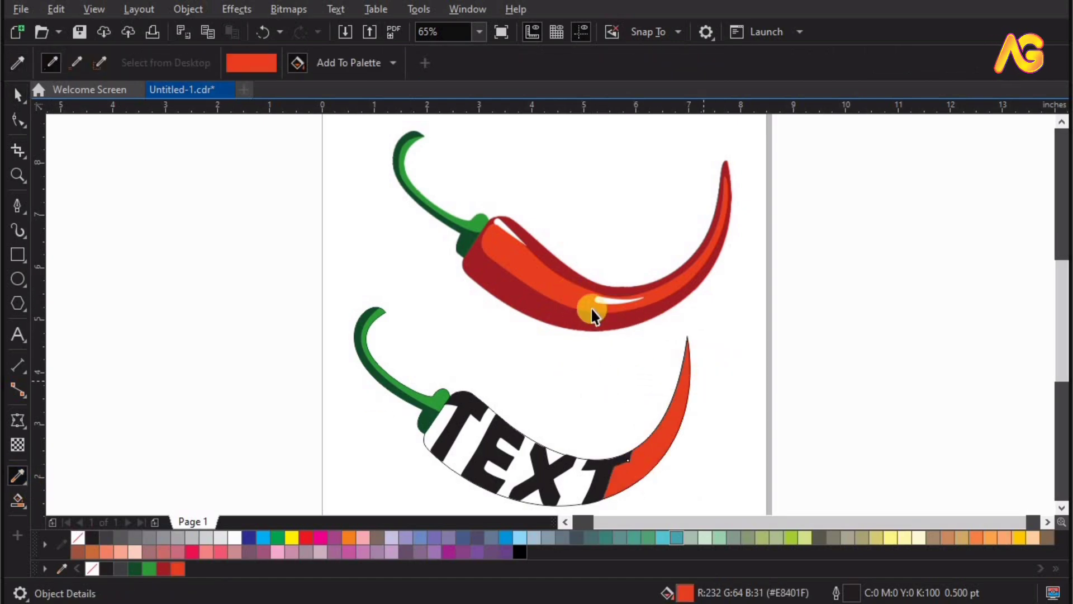
Step: Shift the chili image slightly upward and open a small gap between the traced stem and the pepper body
{"action": "left_click_drag", "start_coordinate": [546, 292], "coordinate": [465, 290]}
{"action": "left_click_drag", "start_coordinate": [535, 294], "coordinate": [779, 369]}
{"action": "left_click", "coordinate": [779, 370]}
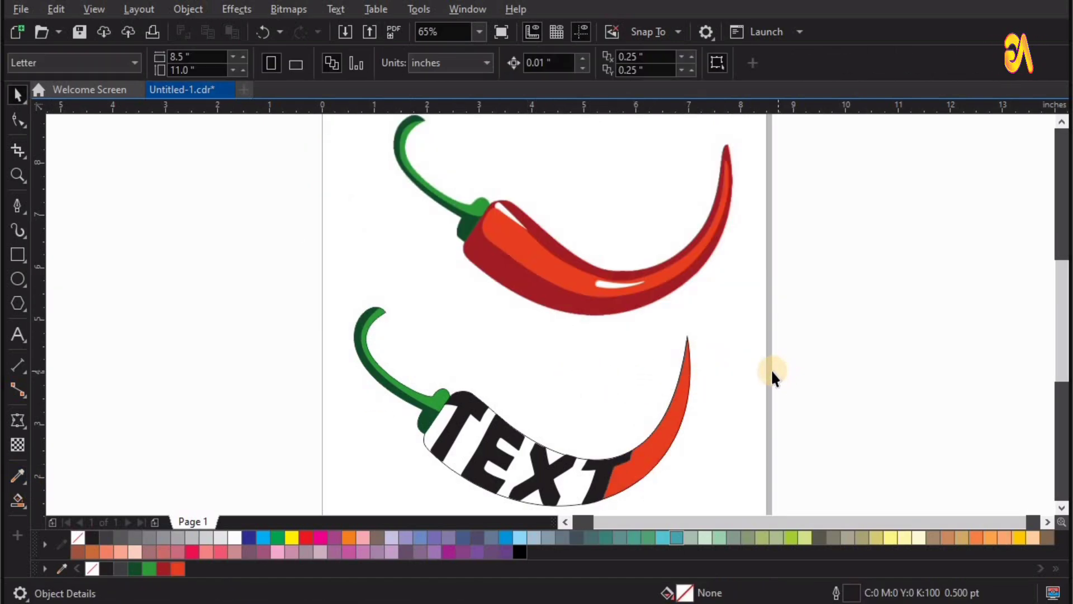
{"action": "key", "text": "F4"}
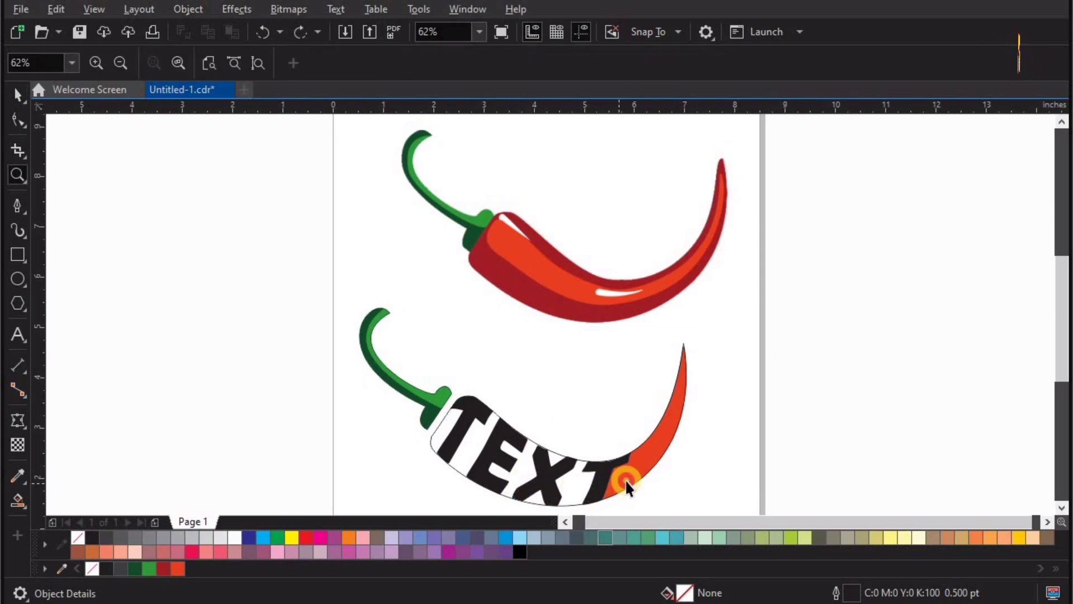
Step: Try to weld the orange-red tip with the lettering, selecting the tip first and the lettering last
{"action": "left_click", "coordinate": [624, 478]}
{"action": "left_click", "coordinate": [549, 479], "text": "shift"}
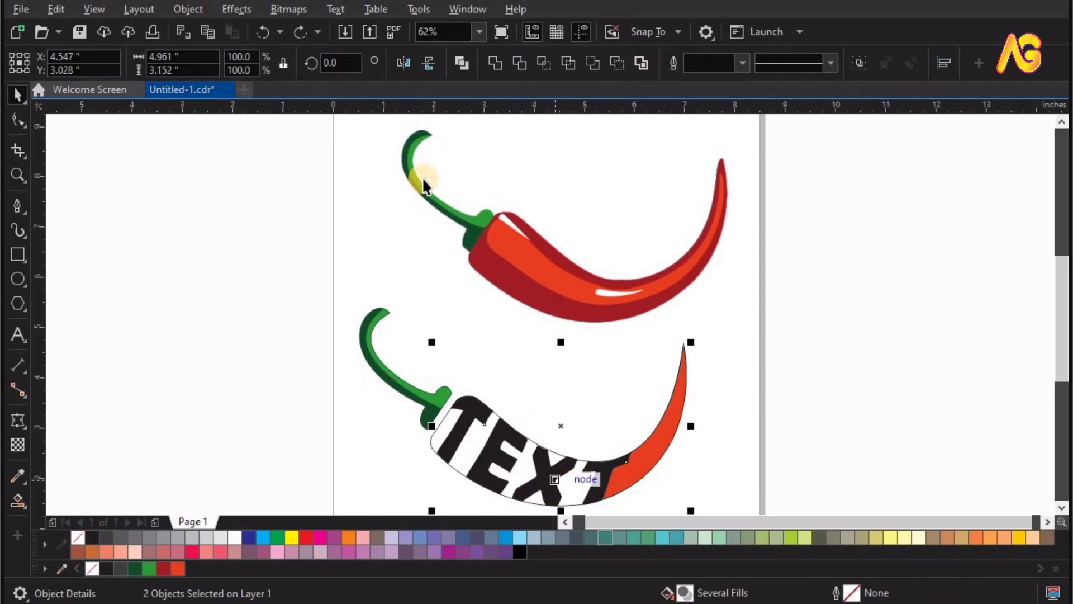
{"action": "left_click", "coordinate": [499, 67]}
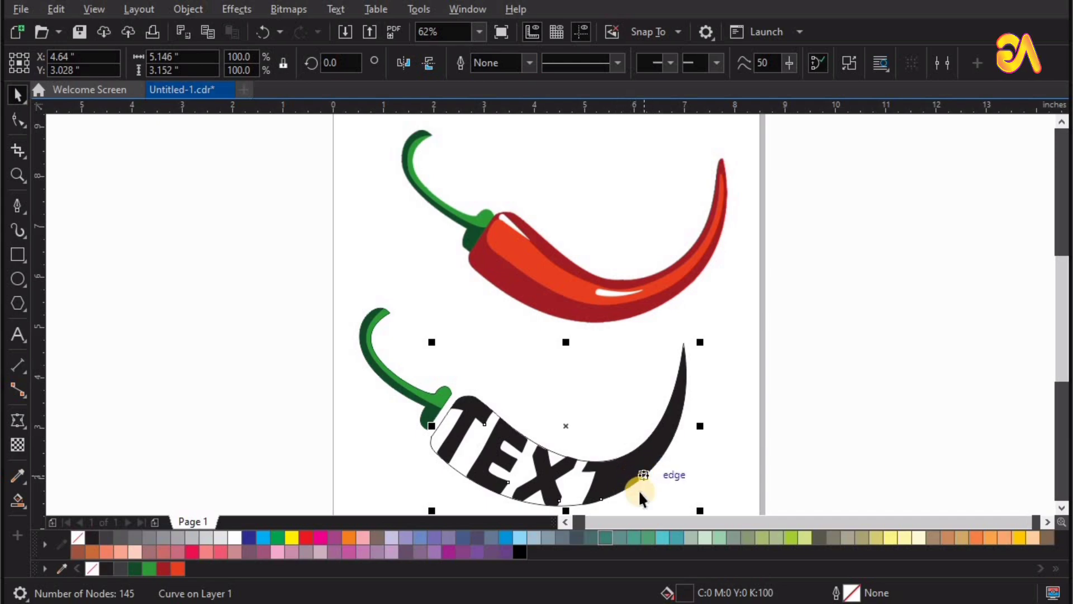
{"action": "key", "text": "ctrl+z"}
{"action": "key", "text": "Escape"}
Step: Weld the lettering with the orange-red tip, selecting the tip last so the merged shape takes its colour
{"action": "left_click", "coordinate": [566, 469]}
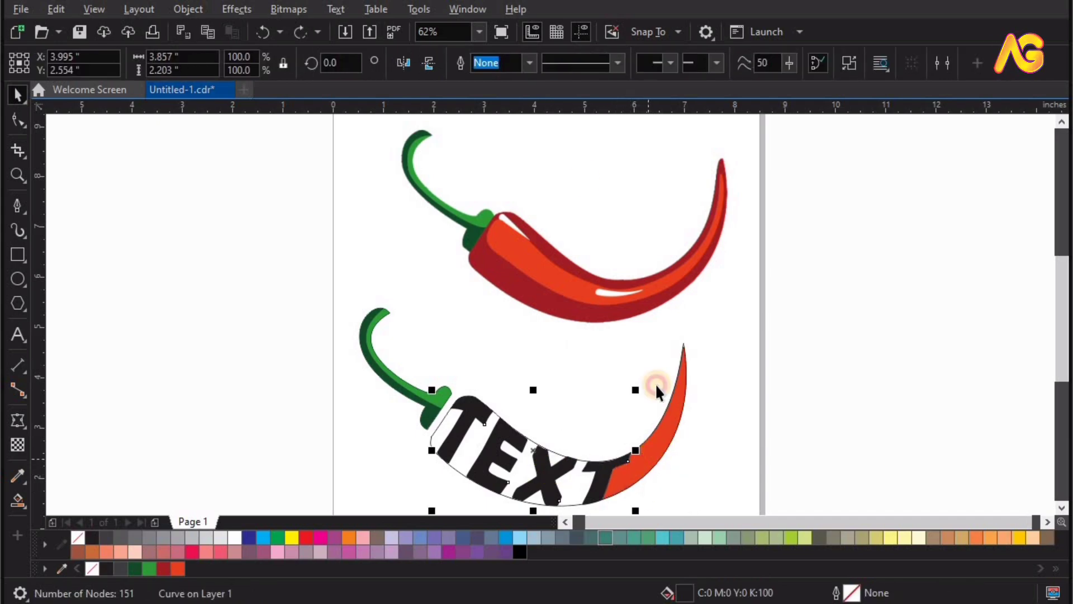
{"action": "left_click", "coordinate": [677, 389], "text": "shift"}
{"action": "left_click", "coordinate": [495, 63]}
{"action": "left_click", "coordinate": [726, 419]}
Step: Draw a two-node Pen line, about 4.72 by 1.22 inches, from the pepper's stem end to near its tip
{"action": "key", "text": "F2"}
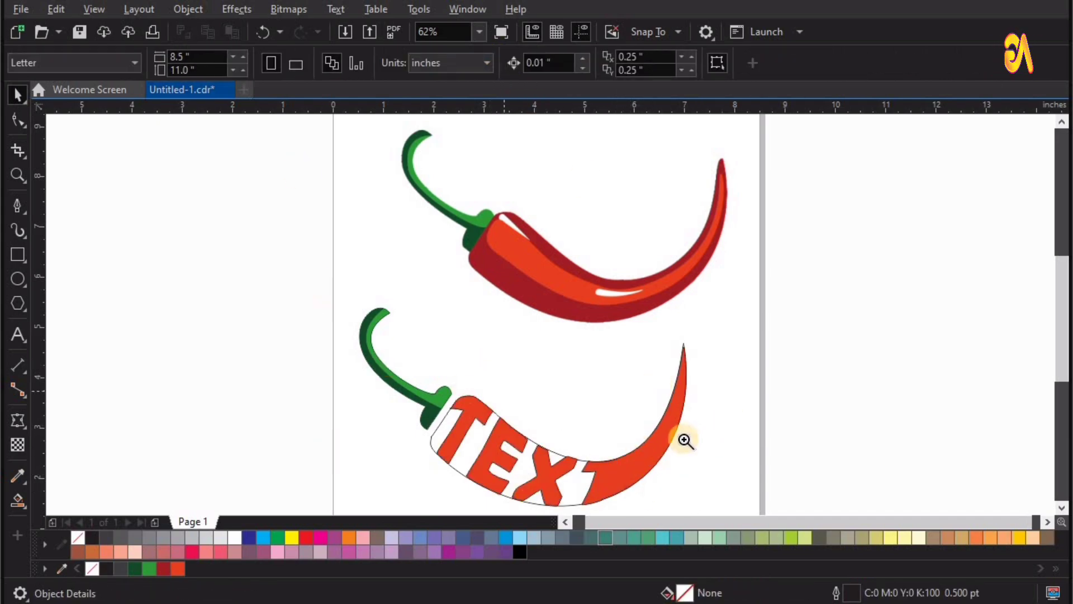
{"action": "left_click_drag", "start_coordinate": [330, 286], "coordinate": [886, 551]}
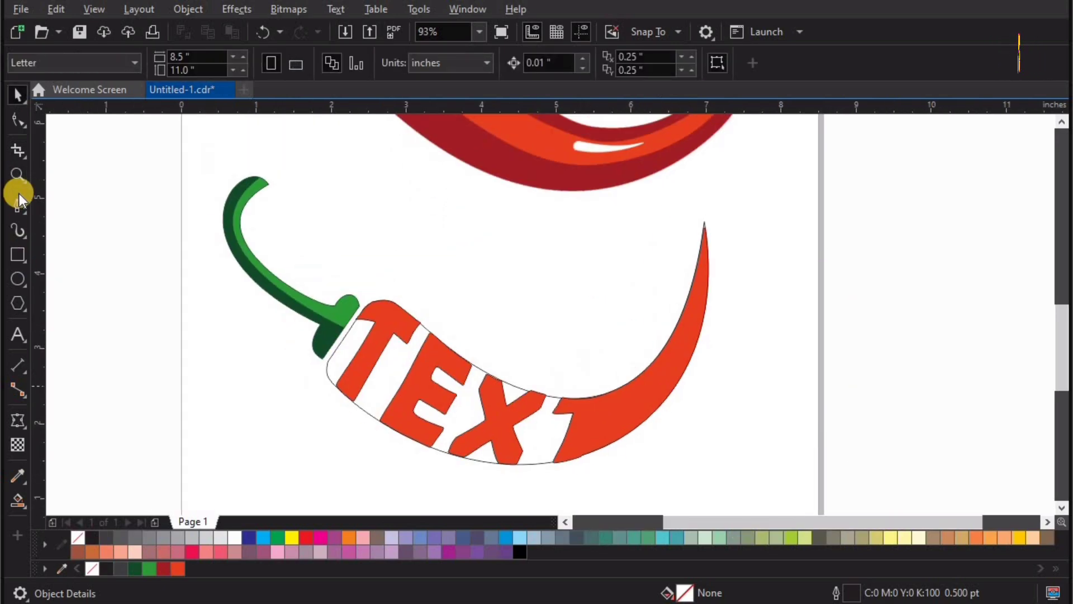
{"action": "left_click", "coordinate": [358, 352]}
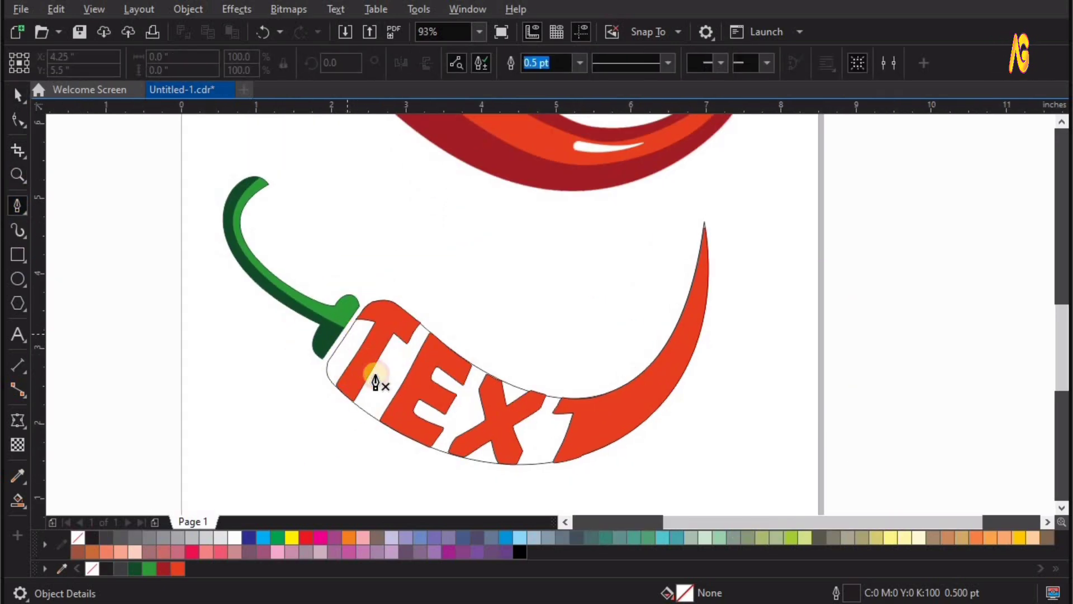
{"action": "left_click", "coordinate": [349, 358]}
{"action": "left_click", "coordinate": [349, 340]}
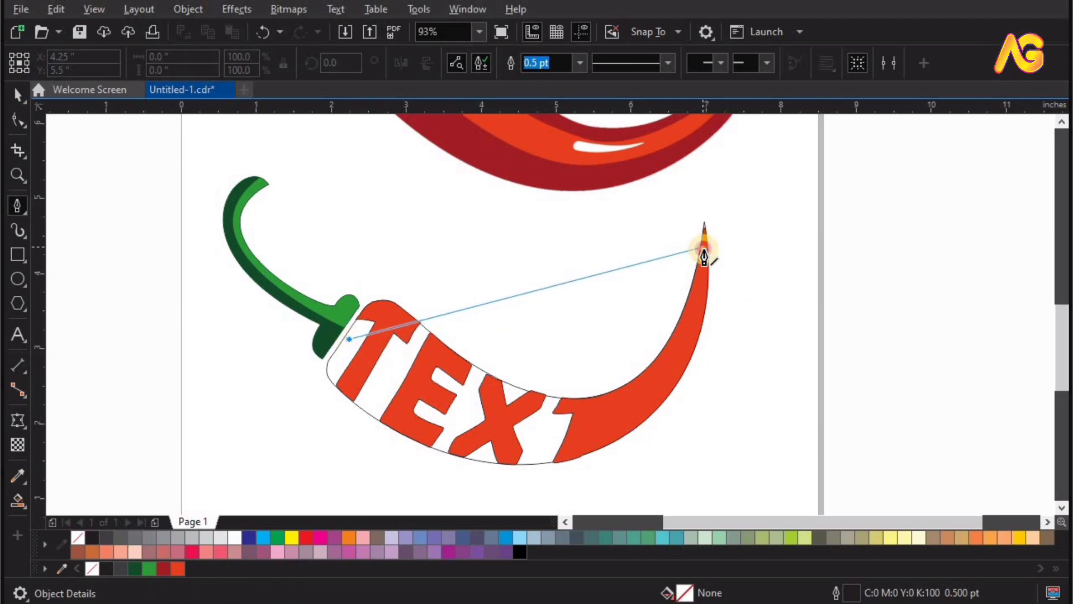
{"action": "double_click", "coordinate": [703, 251]}
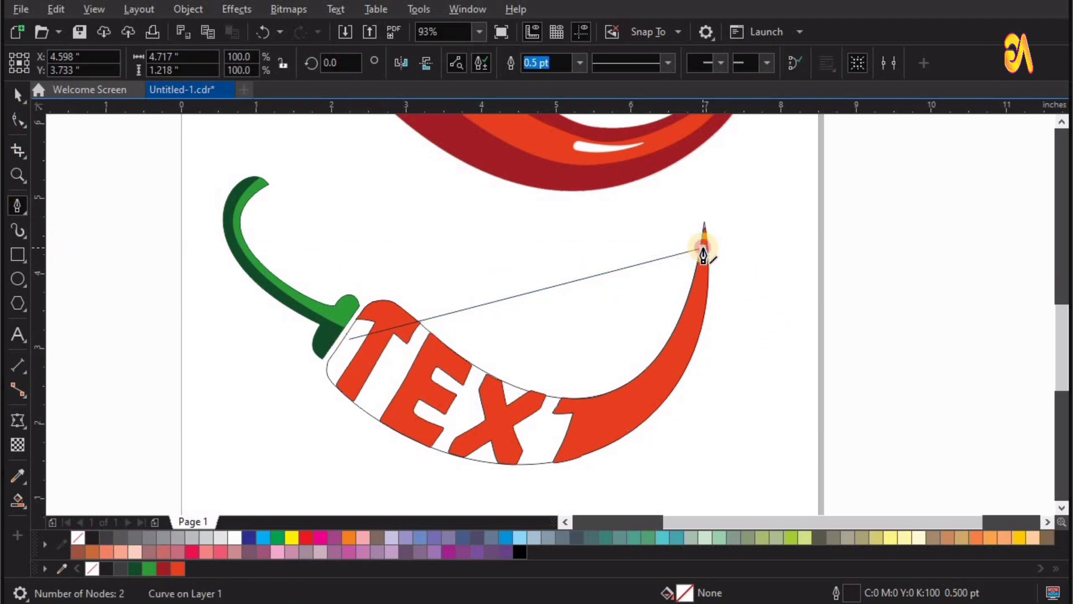
Step: Convert the new line to a curve and bend it along the middle of the pepper body
{"action": "left_click", "coordinate": [18, 119]}
{"action": "left_click_drag", "start_coordinate": [740, 211], "coordinate": [283, 361]}
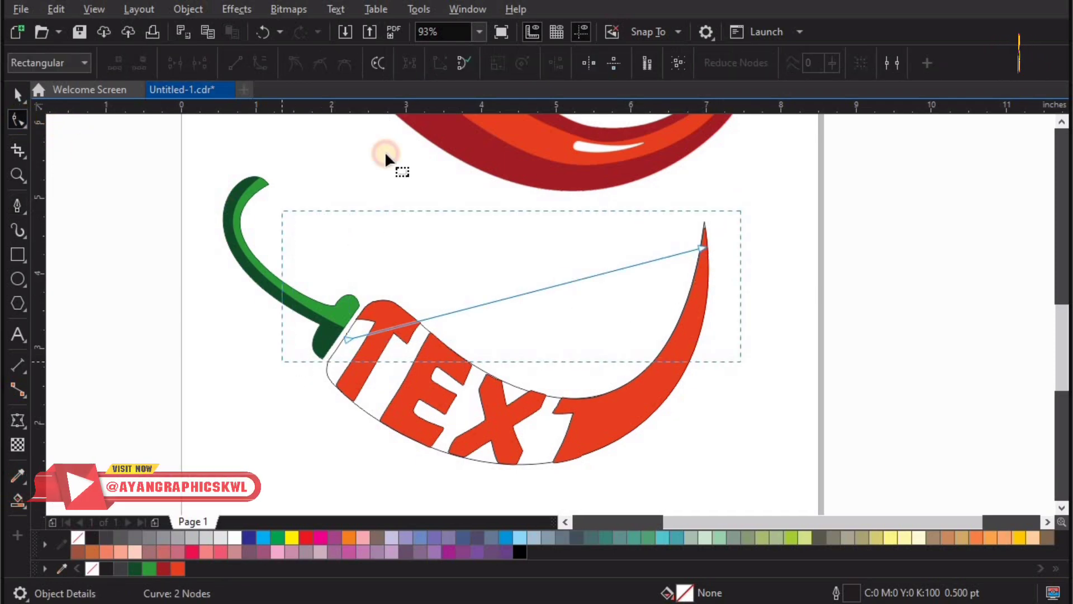
{"action": "left_click", "coordinate": [257, 65]}
{"action": "left_click_drag", "start_coordinate": [763, 222], "coordinate": [669, 485]}
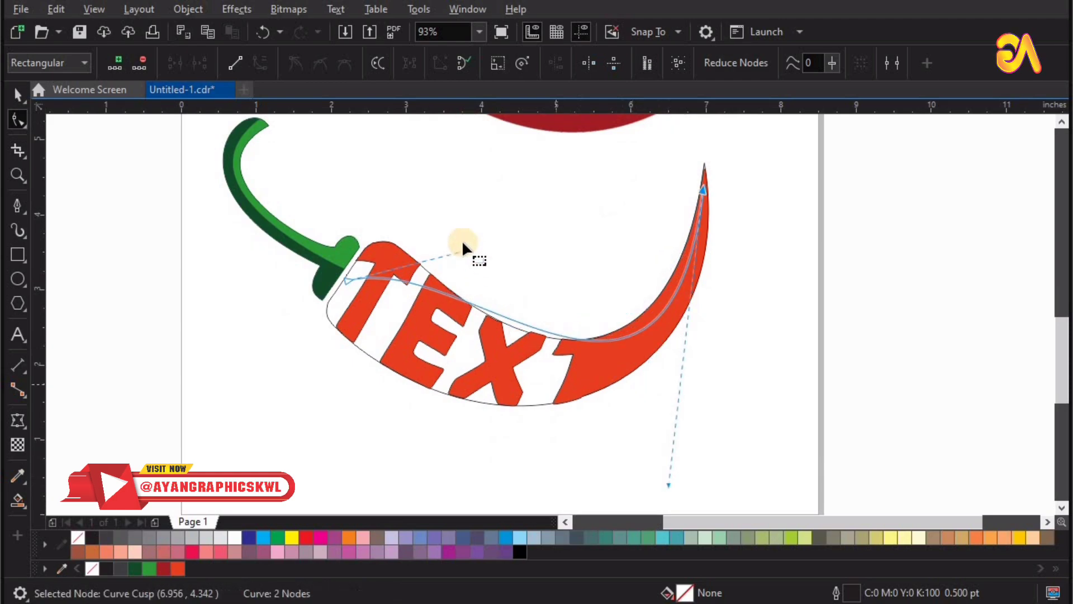
{"action": "left_click_drag", "start_coordinate": [463, 246], "coordinate": [457, 362]}
{"action": "left_click_drag", "start_coordinate": [669, 481], "coordinate": [671, 467]}
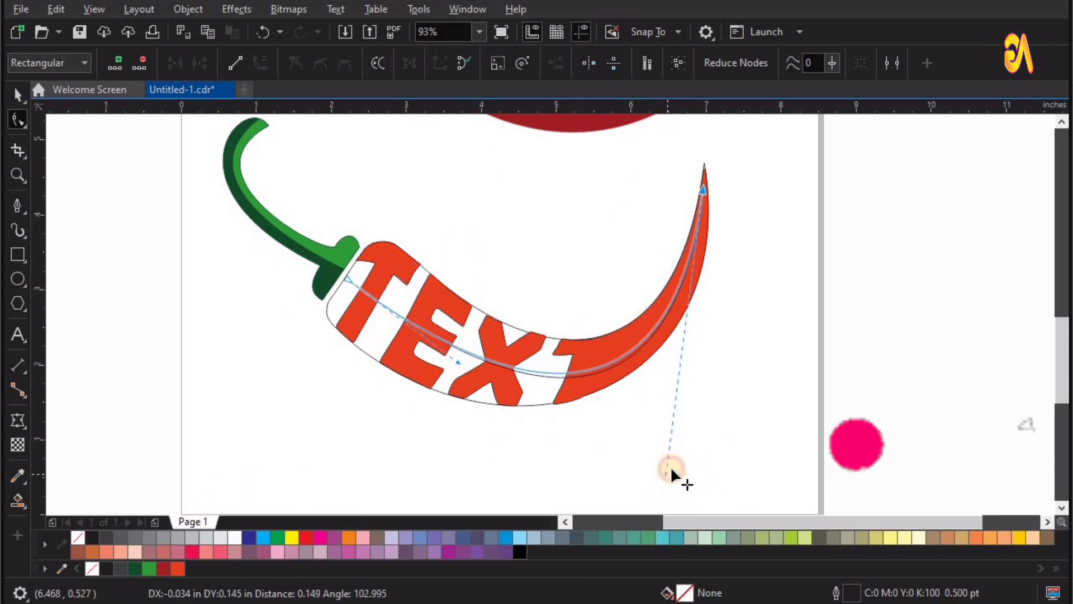
Step: Extend the body's centre curve by moving its upper end node to the pepper's tip
{"action": "key", "text": "z"}
{"action": "left_click_drag", "start_coordinate": [574, 357], "coordinate": [858, 129]}
{"action": "left_click_drag", "start_coordinate": [415, 364], "coordinate": [814, 81]}
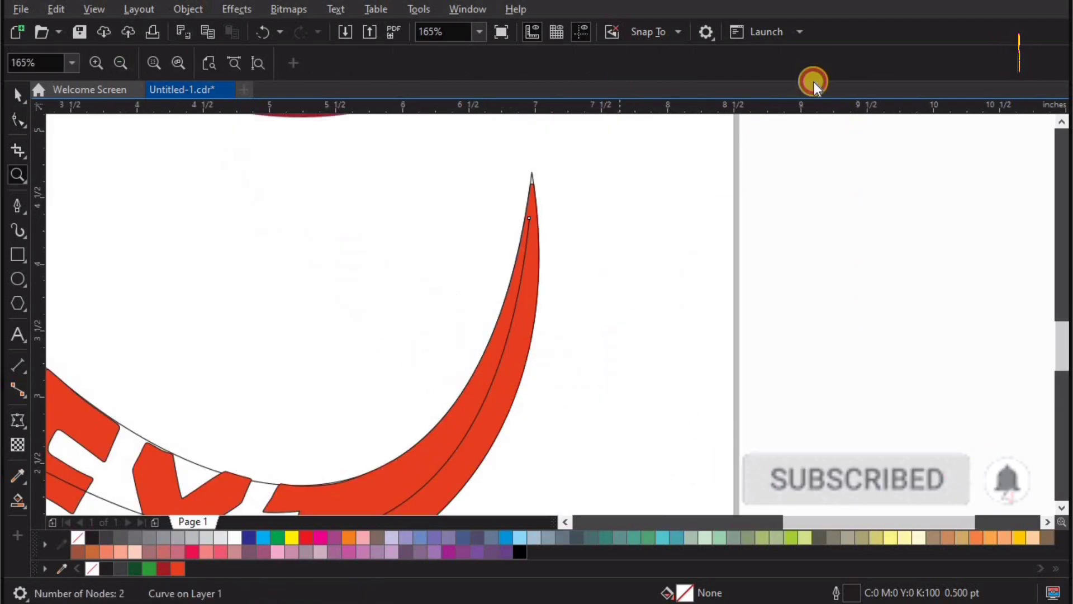
{"action": "key", "text": "space"}
{"action": "key", "text": "F10"}
{"action": "left_click_drag", "start_coordinate": [435, 314], "coordinate": [440, 250]}
{"action": "key", "text": "z"}
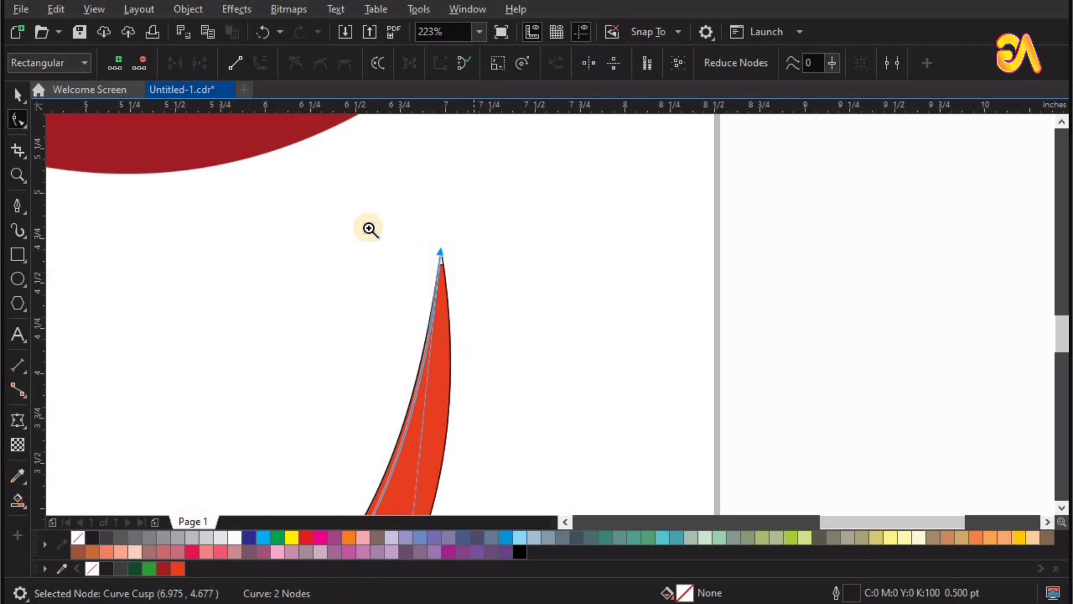
{"action": "left_click_drag", "start_coordinate": [367, 224], "coordinate": [584, 349]}
{"action": "key", "text": "F4"}
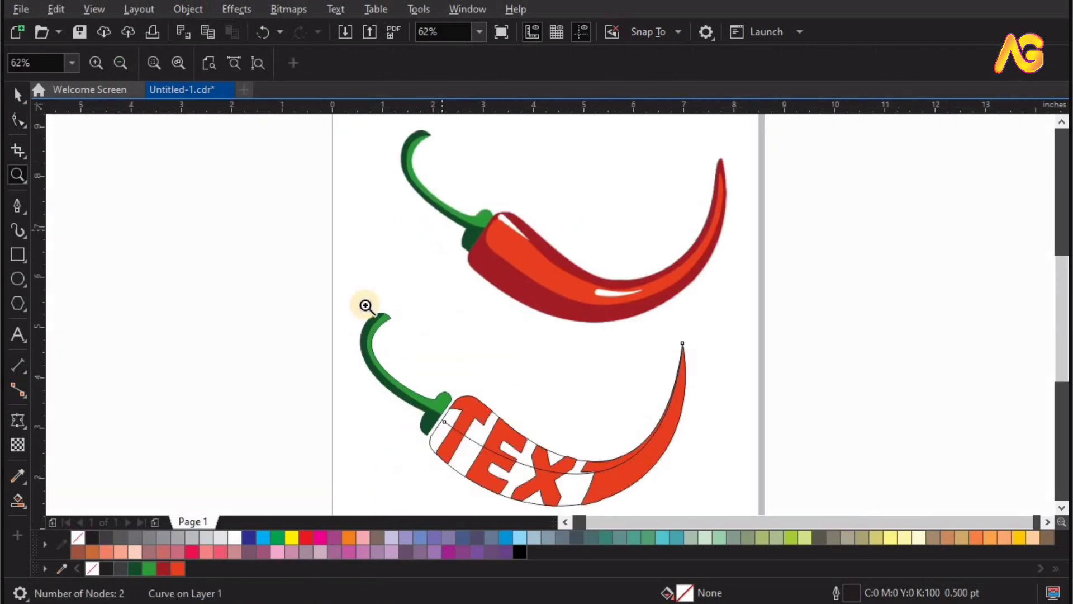
Step: Adjust the control handle at the centre curve's tip end so the curve sags lower through the pepper body
{"action": "scroll", "coordinate": [619, 475], "scroll_direction": "up", "scroll_amount": 3}
{"action": "key", "text": "space"}
{"action": "key", "text": "F10"}
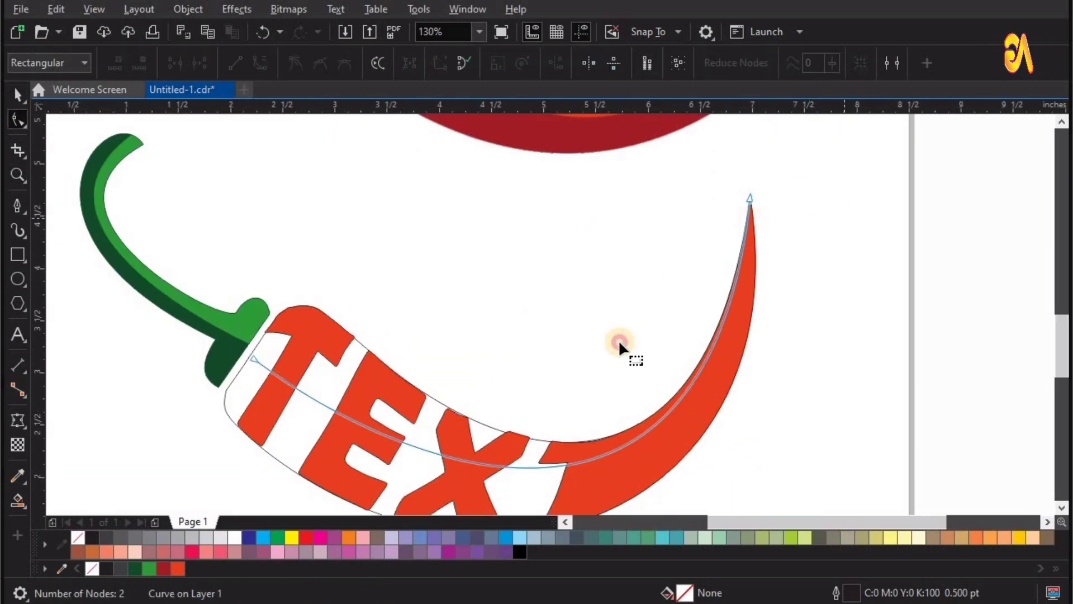
{"action": "key", "text": "F4"}
{"action": "key", "text": "F3"}
{"action": "key", "text": "z"}
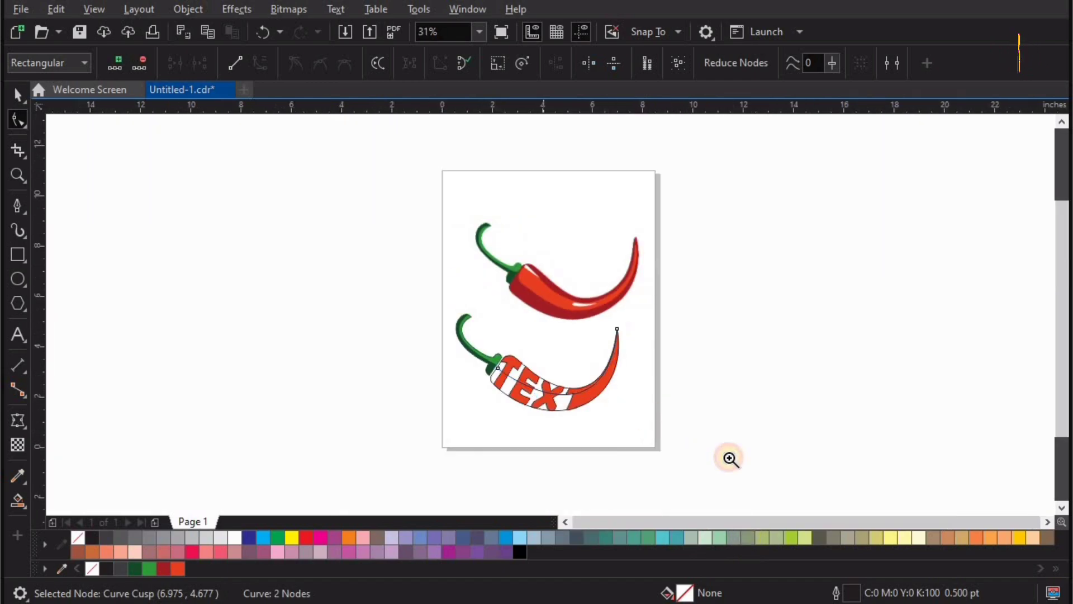
{"action": "left_click_drag", "start_coordinate": [691, 442], "coordinate": [461, 284]}
{"action": "key", "text": "space"}
{"action": "key", "text": "F10"}
{"action": "left_click_drag", "start_coordinate": [589, 279], "coordinate": [669, 213]}
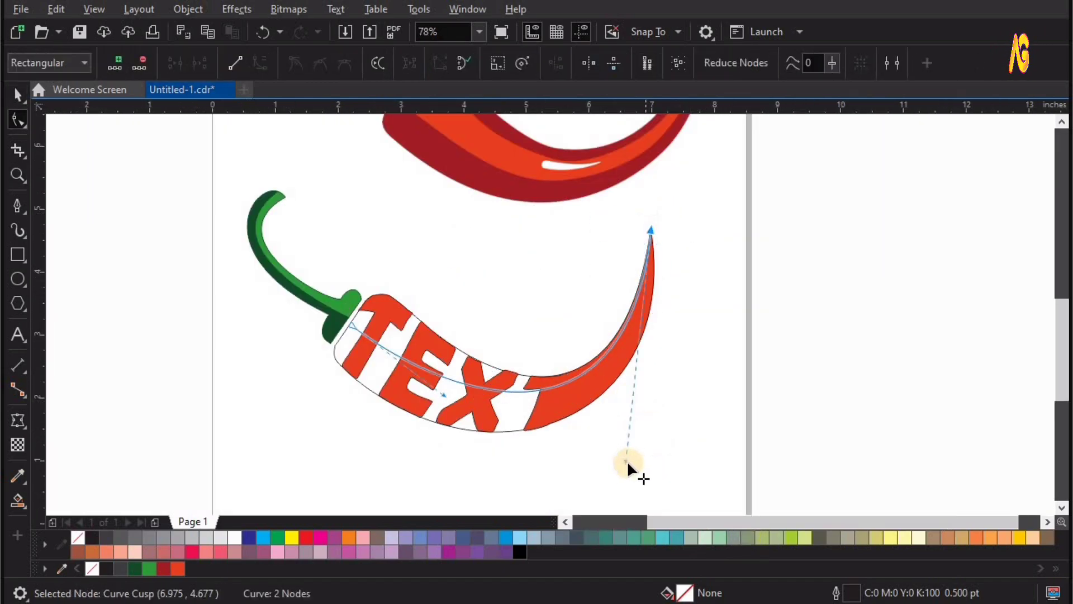
{"action": "left_click_drag", "start_coordinate": [626, 462], "coordinate": [622, 494]}
{"action": "key", "text": "space"}
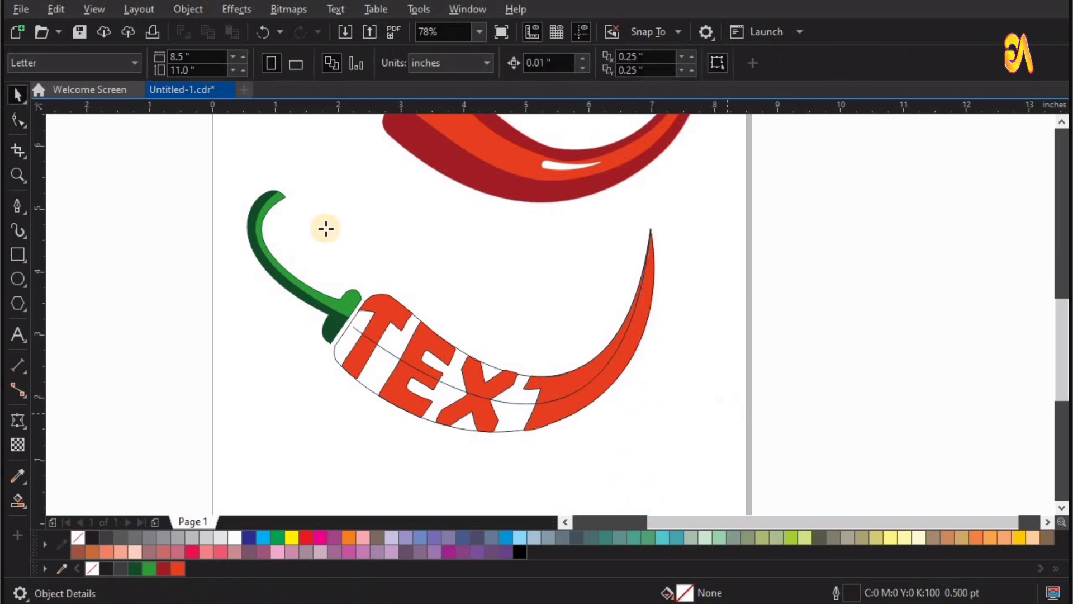
Step: Smart-fill the parts of T, E and X above the centre curve, undoing the fill over the whole final T
{"action": "left_click", "coordinate": [331, 228]}
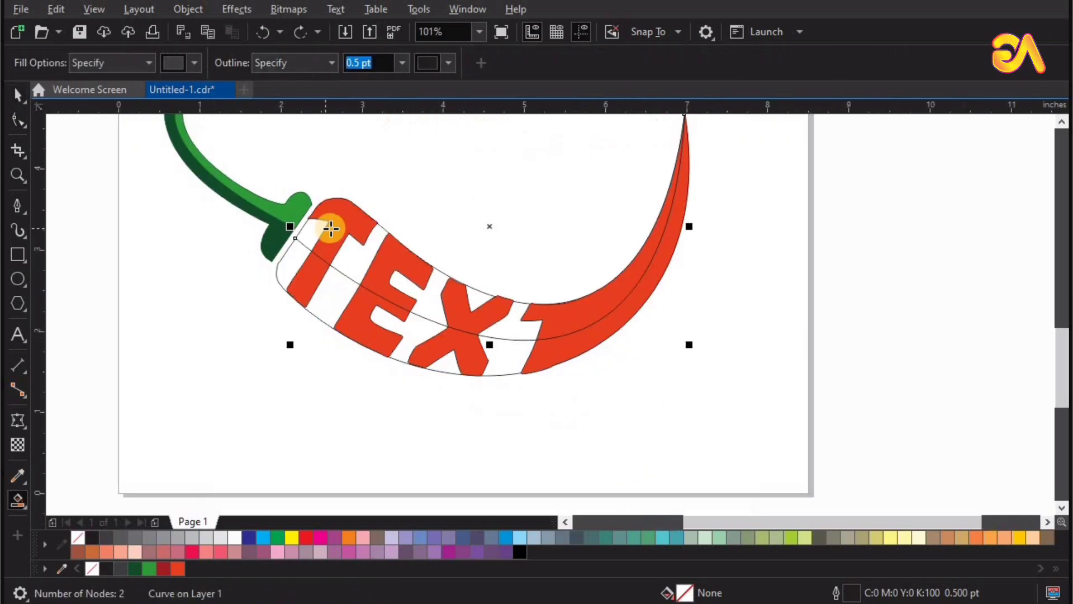
{"action": "left_click", "coordinate": [399, 261]}
{"action": "left_click", "coordinate": [462, 308]}
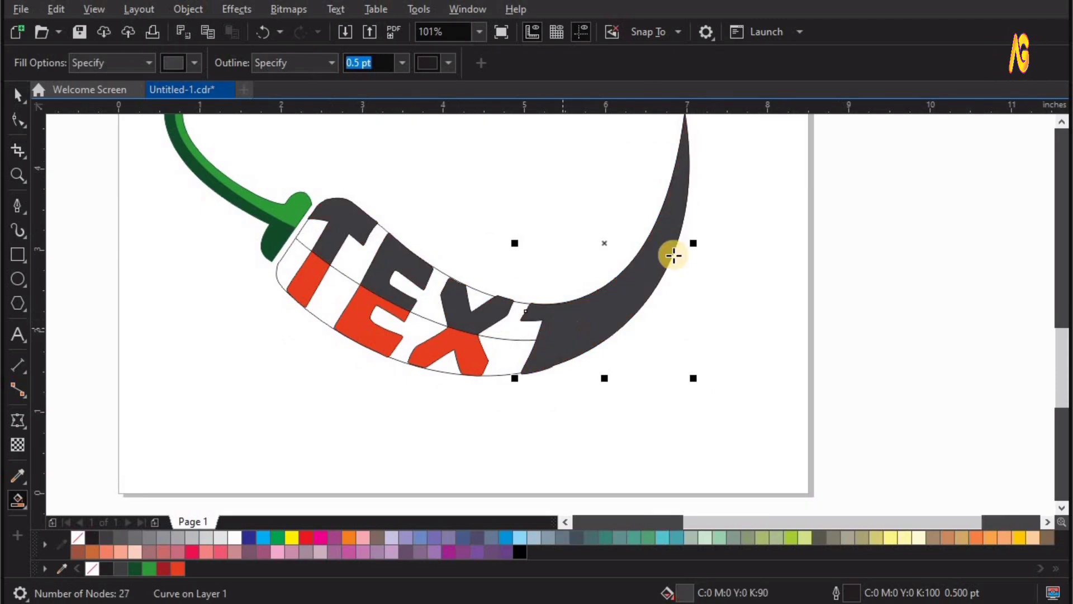
{"action": "key", "text": "ctrl+z"}
Step: Move the centre curve's end node slightly beyond the pepper's tip so the curve fully crosses the outline
{"action": "key", "text": "z"}
{"action": "left_click_drag", "start_coordinate": [445, 401], "coordinate": [885, 26]}
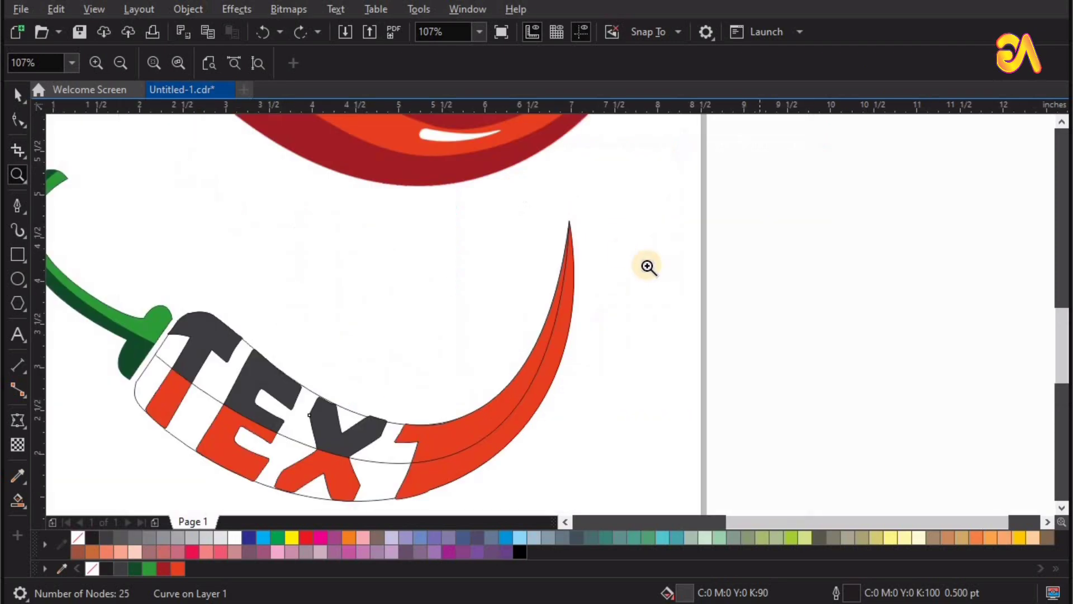
{"action": "left_click_drag", "start_coordinate": [647, 266], "coordinate": [515, 188]}
{"action": "left_click_drag", "start_coordinate": [558, 348], "coordinate": [564, 360]}
{"action": "key", "text": "space"}
{"action": "left_click", "coordinate": [528, 318]}
{"action": "key", "text": "F10"}
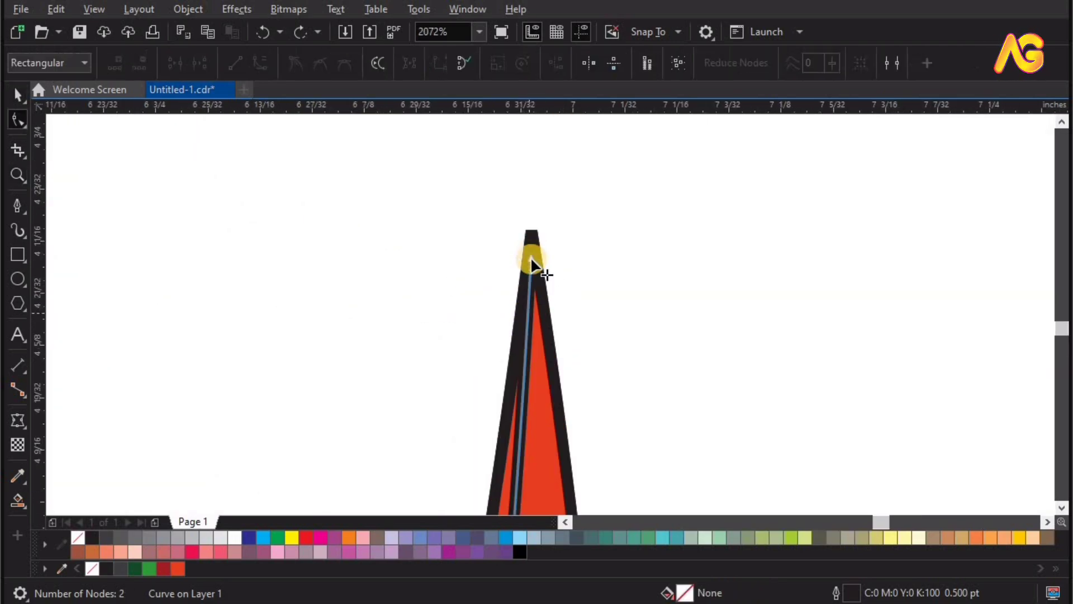
{"action": "left_click_drag", "start_coordinate": [531, 238], "coordinate": [544, 219]}
{"action": "key", "text": "F4"}
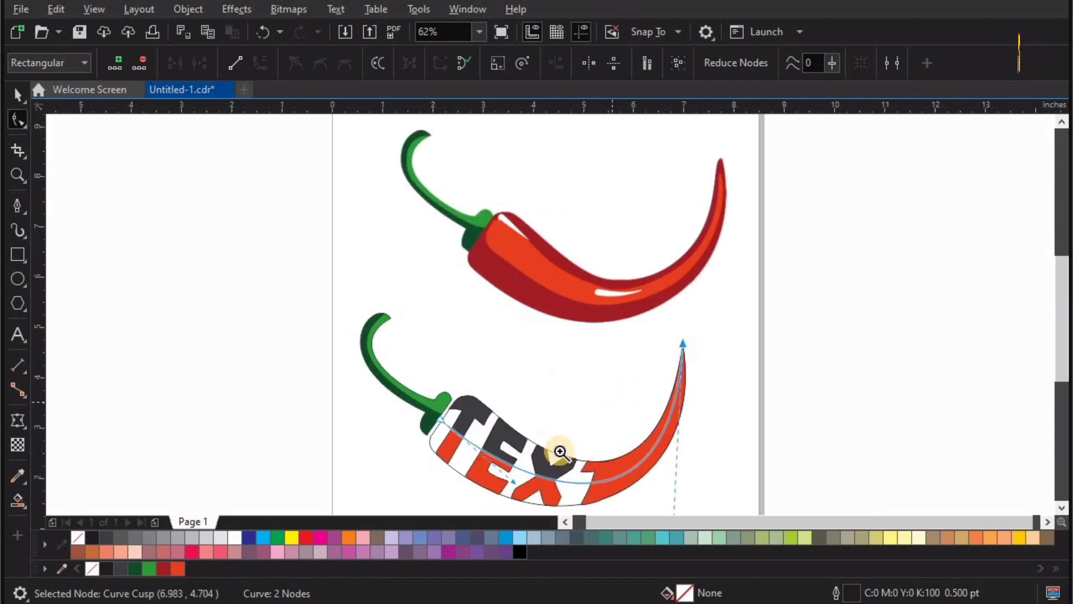
Step: Smart-fill the part of the final T and the pepper tip above the centre curve, and deselect everything
{"action": "key", "text": "z"}
{"action": "scroll", "coordinate": [631, 475], "scroll_direction": "up", "scroll_amount": 2}
{"action": "key", "text": "space"}
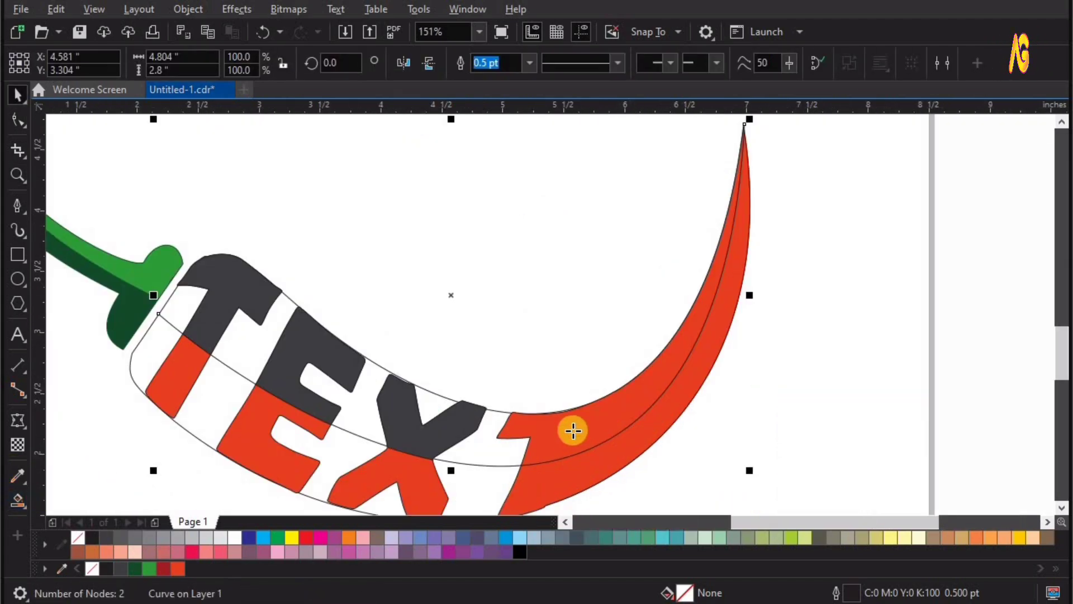
{"action": "key", "text": "space"}
{"action": "left_click", "coordinate": [576, 430]}
{"action": "key", "text": "space"}
{"action": "key", "text": "Escape"}
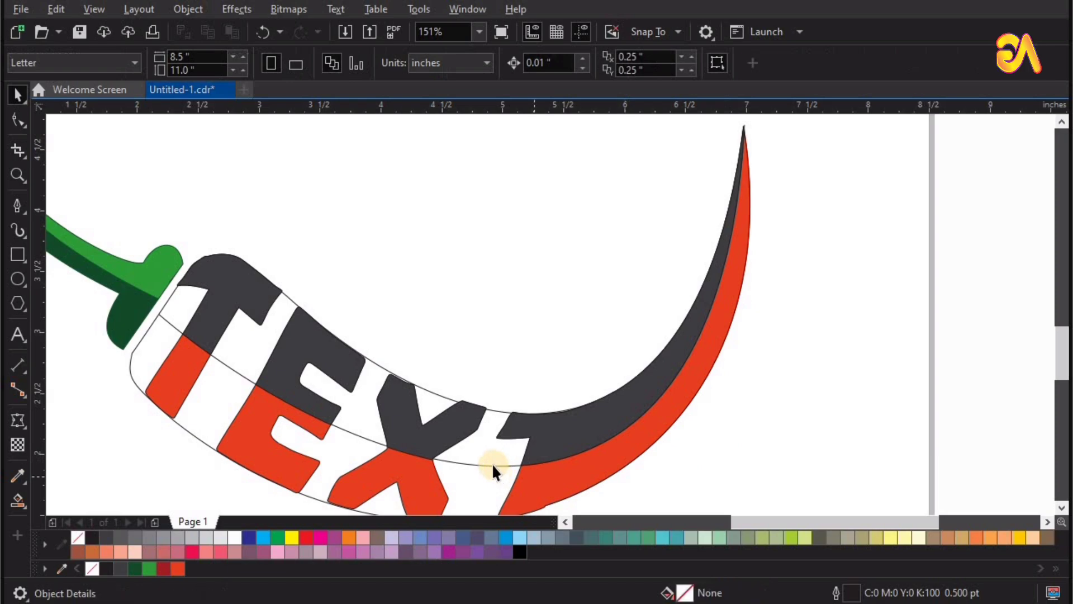
Step: Remove the centre curve and try moving the four dark grey upper letter parts upward together, undoing the move
{"action": "left_click", "coordinate": [494, 270]}
{"action": "key", "text": "Escape"}
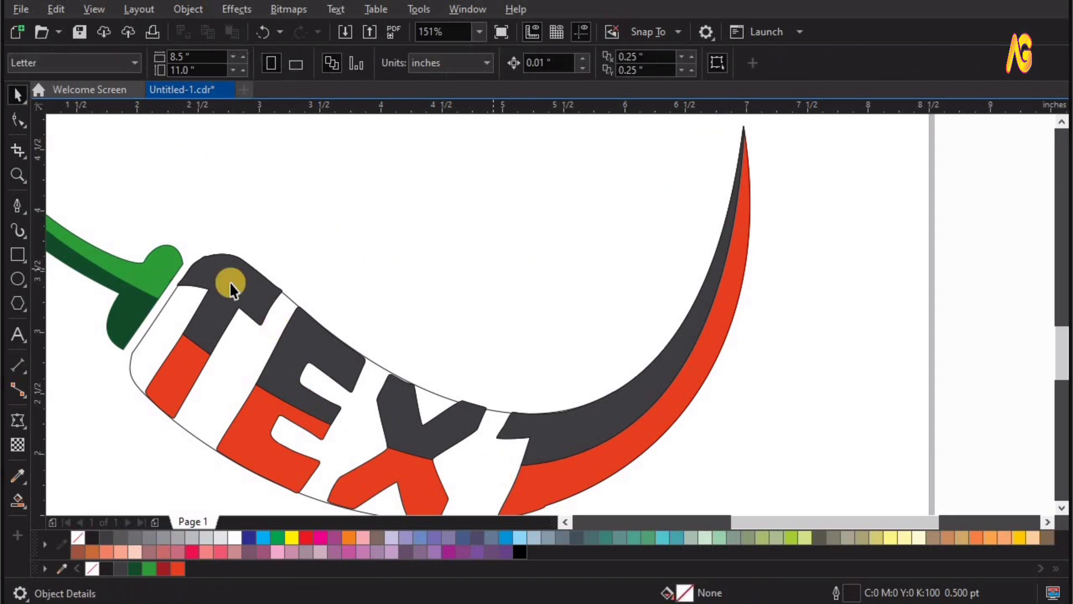
{"action": "left_click", "coordinate": [304, 350]}
{"action": "left_click", "coordinate": [407, 420], "text": "shift"}
{"action": "left_click", "coordinate": [548, 428], "text": "shift"}
{"action": "left_click", "coordinate": [575, 378], "text": "shift"}
{"action": "left_click_drag", "start_coordinate": [454, 450], "coordinate": [468, 384]}
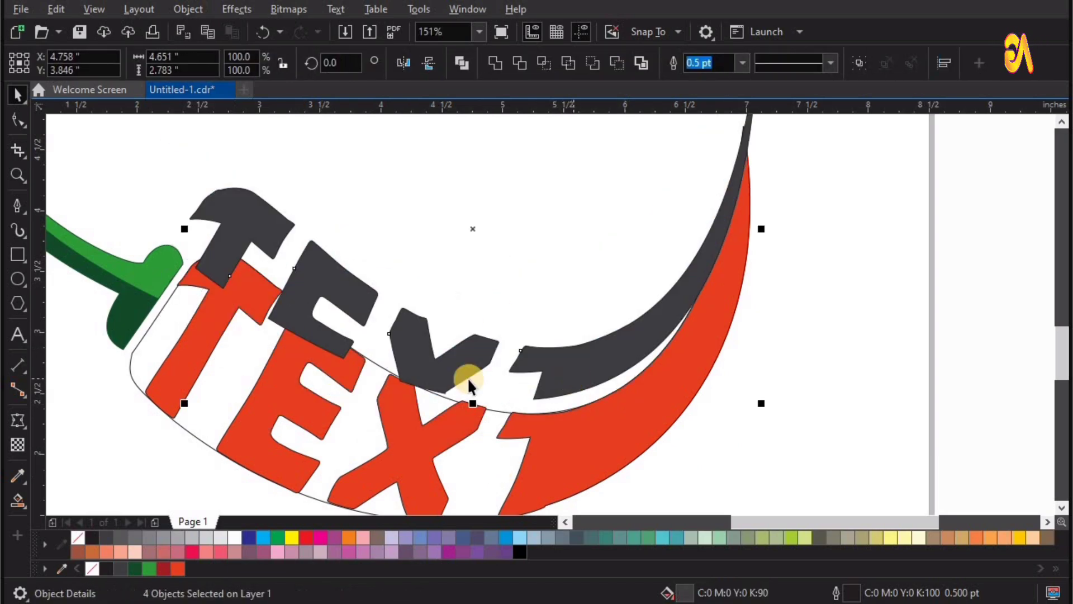
{"action": "key", "text": "ctrl+z"}
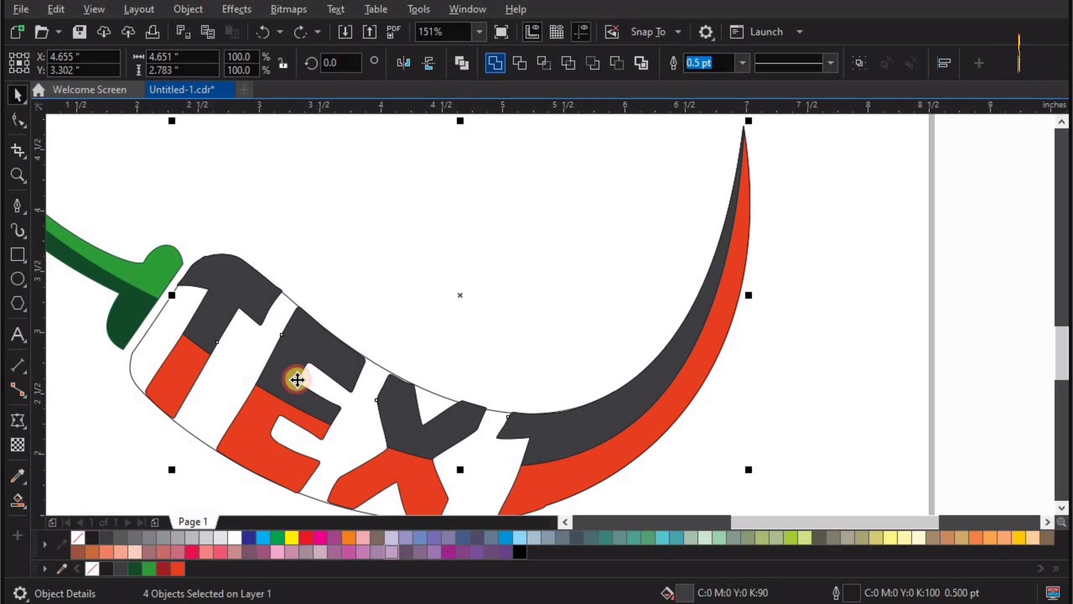
Step: Combine the four dark grey upper parts and apply the dark red sampled from the reference pepper's body
{"action": "key", "text": "ctrl+l"}
{"action": "key", "text": "F4"}
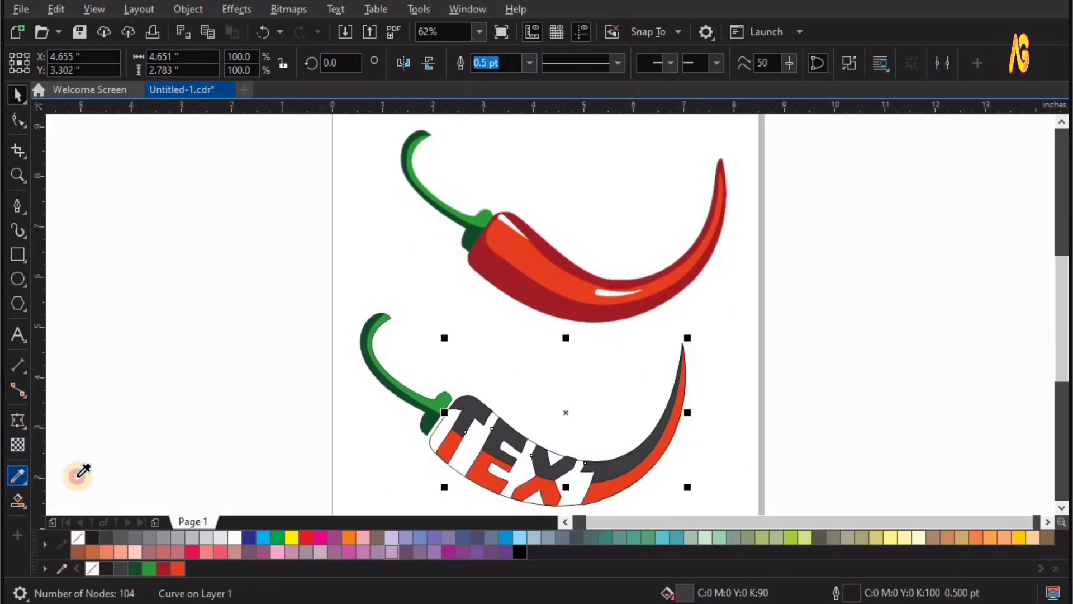
{"action": "left_click", "coordinate": [543, 250]}
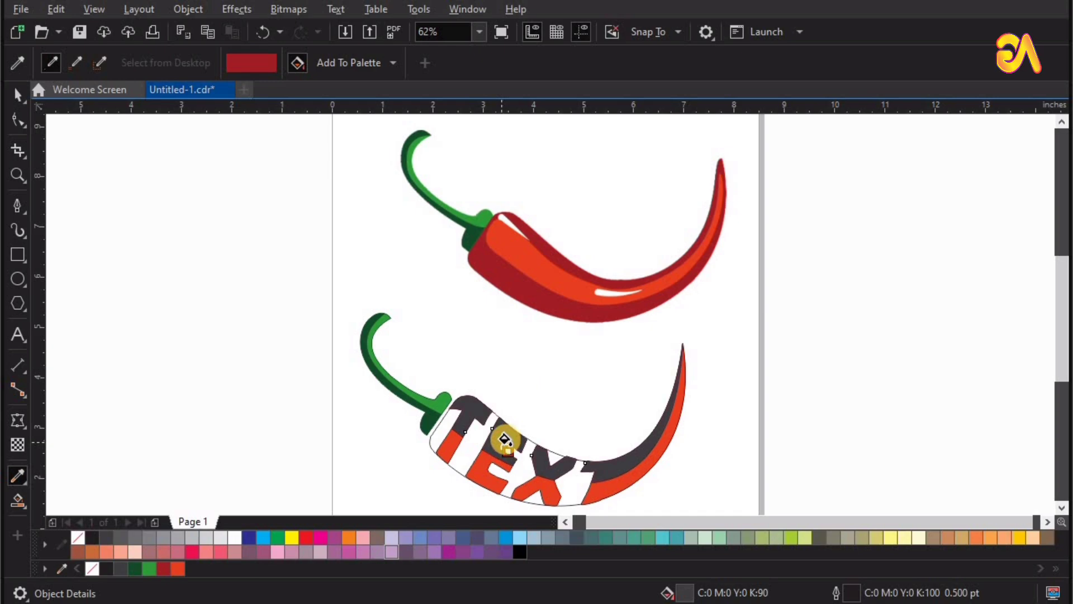
{"action": "left_click", "coordinate": [504, 436]}
Step: Duplicate the centre curve and place the copy slightly below it, offset about 0.09 inches left and 0.125 inches down
{"action": "key", "text": "z"}
{"action": "left_click_drag", "start_coordinate": [352, 314], "coordinate": [768, 553]}
{"action": "key", "text": "F4"}
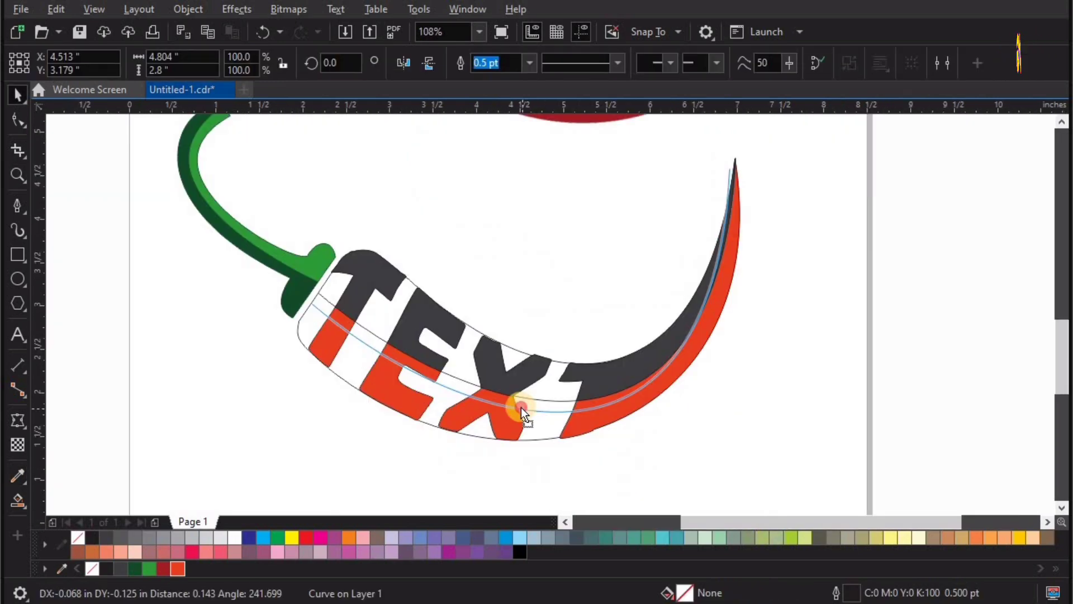
{"action": "left_click_drag", "start_coordinate": [523, 408], "coordinate": [521, 408]}
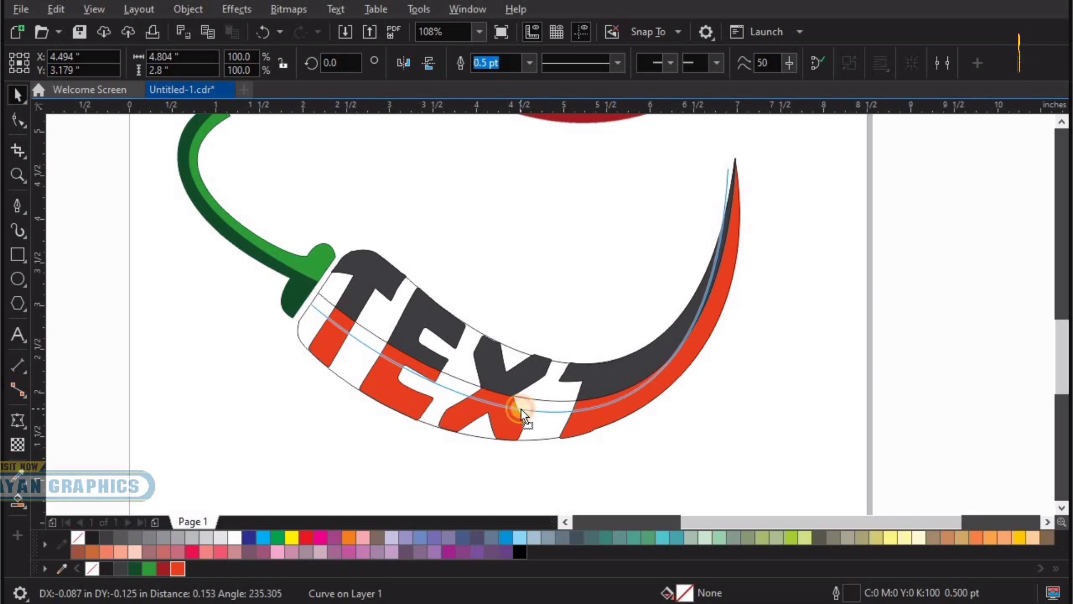
Step: Smart-fill the bands between the two curves on T, E, X and the final T in dark grey, undoing the misplaced fill
{"action": "left_click", "coordinate": [18, 497]}
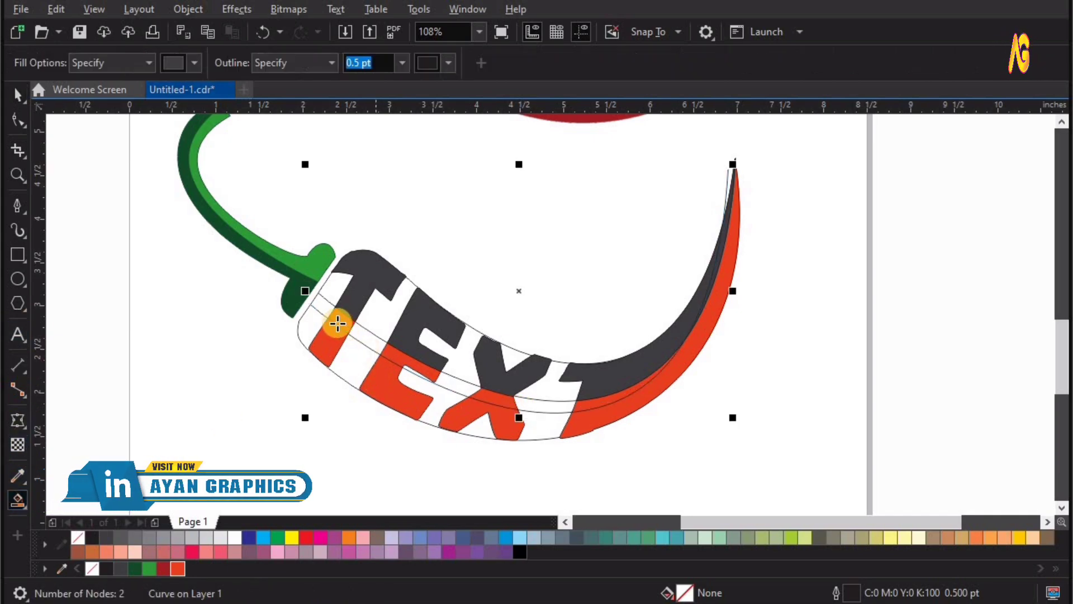
{"action": "left_click", "coordinate": [402, 360]}
{"action": "left_click", "coordinate": [492, 400]}
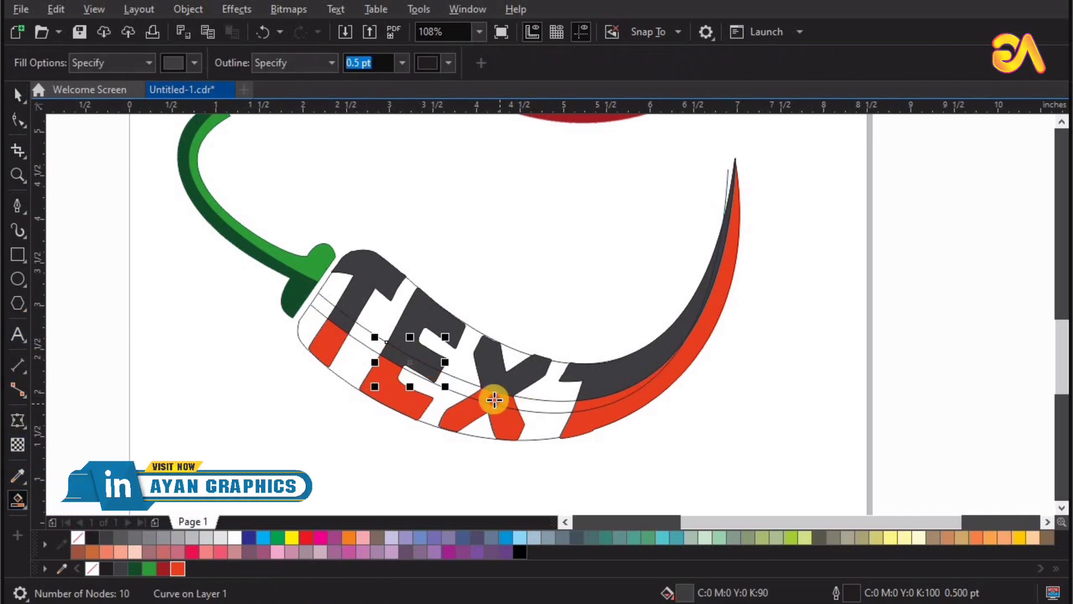
{"action": "left_click", "coordinate": [582, 406]}
{"action": "key", "text": "ctrl+z"}
{"action": "key", "text": "z"}
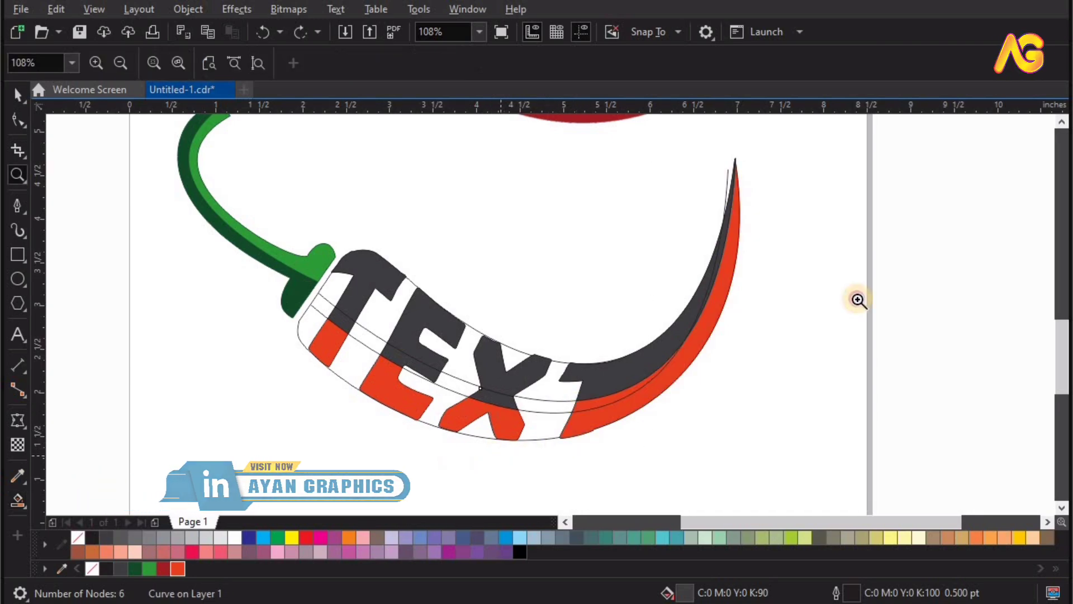
{"action": "key", "text": "space"}
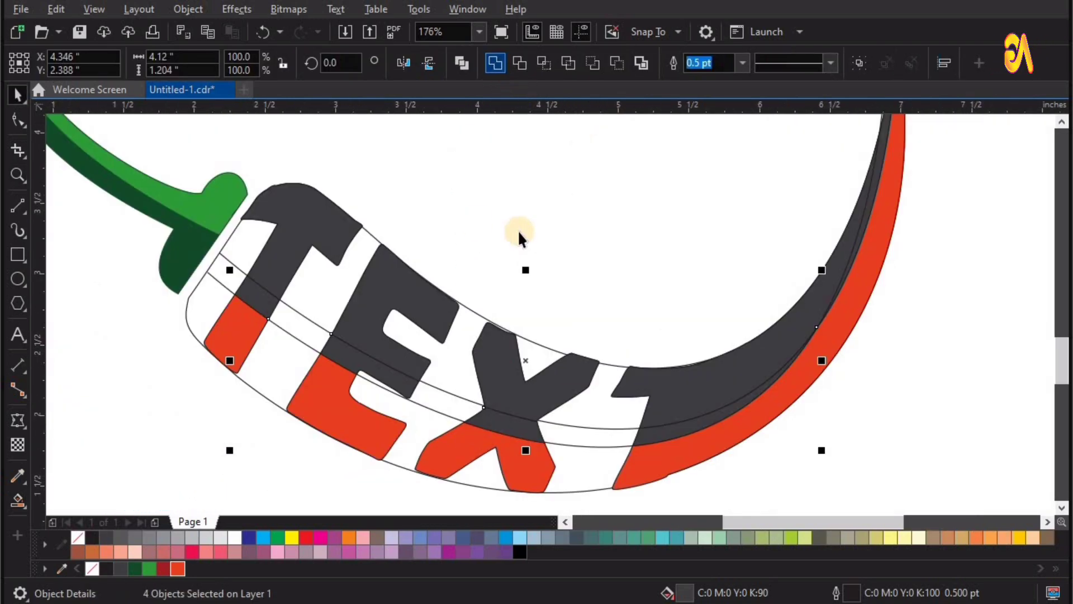
Step: Recolour the orange-red lettering body beneath the grey parts with the dark red
{"action": "left_click", "coordinate": [343, 409]}
{"action": "left_click", "coordinate": [307, 411]}
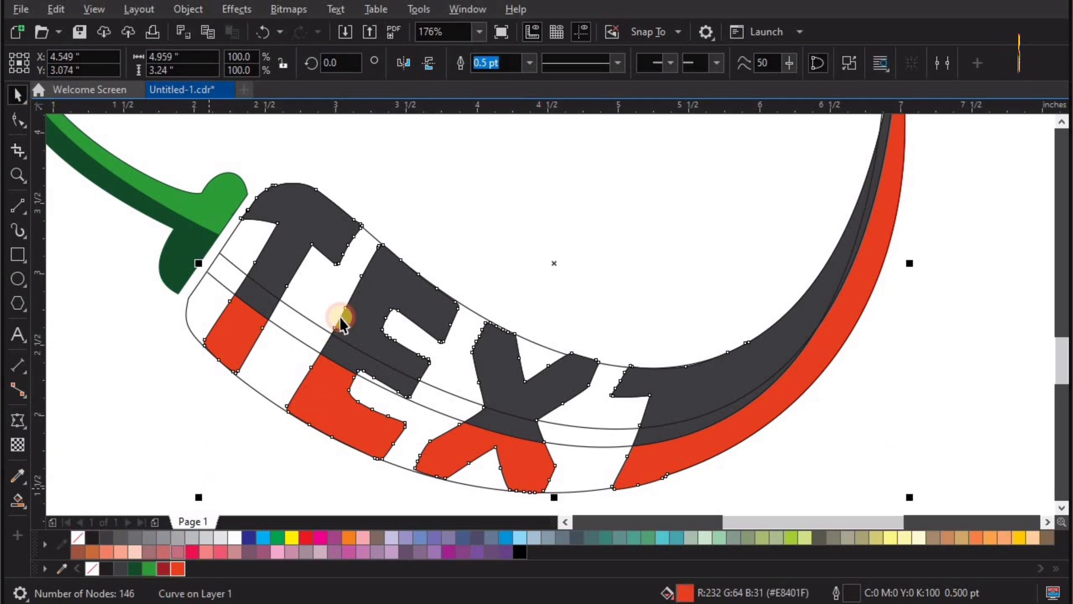
{"action": "key", "text": "ctrl+z"}
Step: Delete both centre curves crossing the lettering, undoing the accidental move of one
{"action": "left_click", "coordinate": [384, 286]}
{"action": "left_click_drag", "start_coordinate": [376, 290], "coordinate": [418, 214]}
{"action": "key", "text": "ctrl+z"}
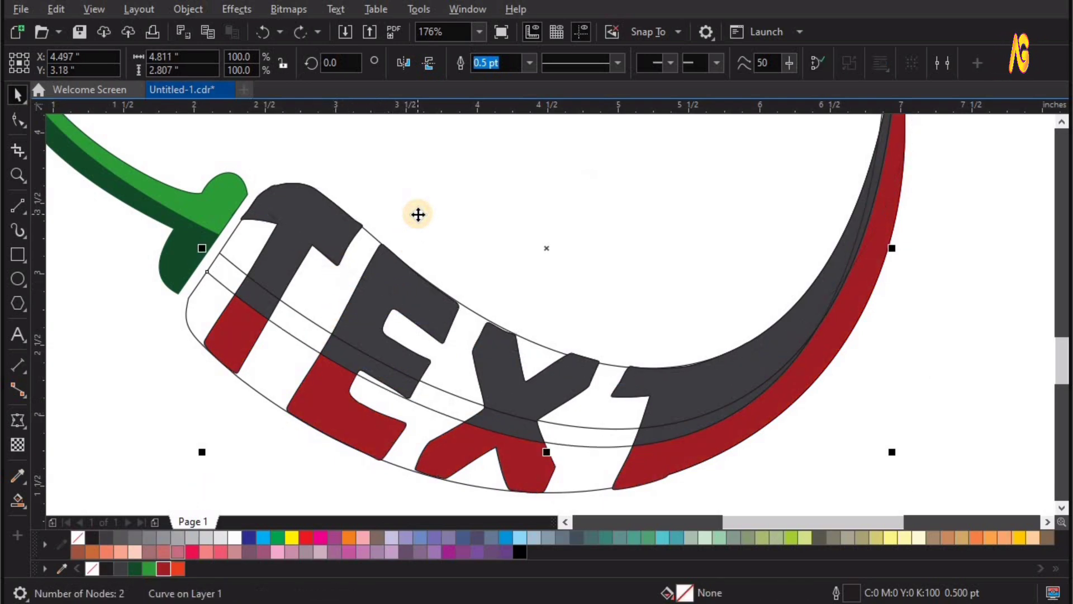
{"action": "key", "text": "Delete"}
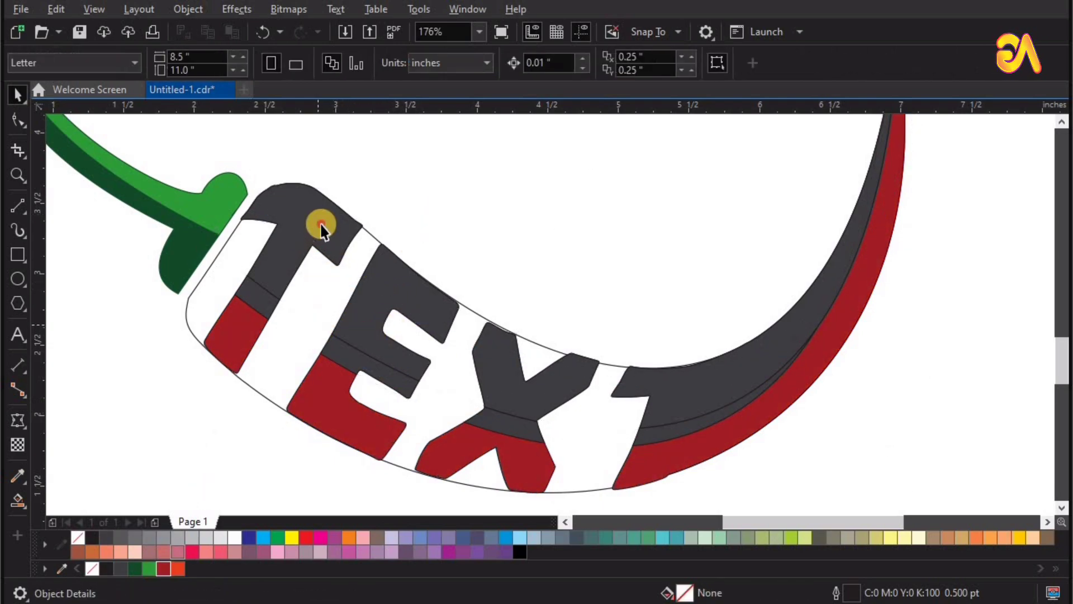
Step: Fill the upper parts of T, E, X and the final T with the orange-red #E8401F
{"action": "left_click", "coordinate": [318, 224]}
{"action": "left_click", "coordinate": [391, 280], "text": "shift"}
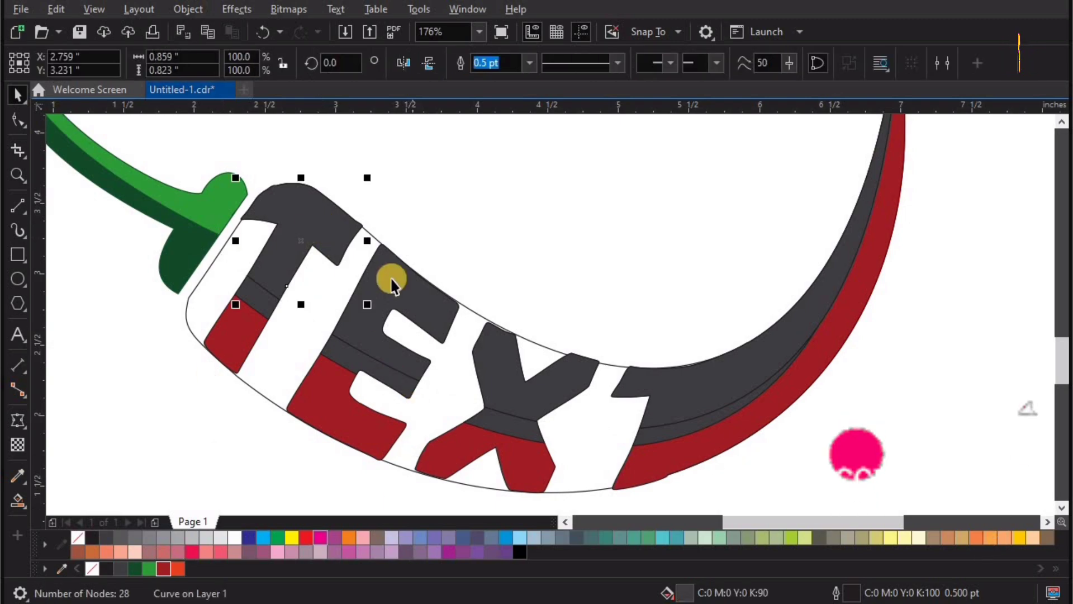
{"action": "left_click", "coordinate": [645, 384], "text": "shift"}
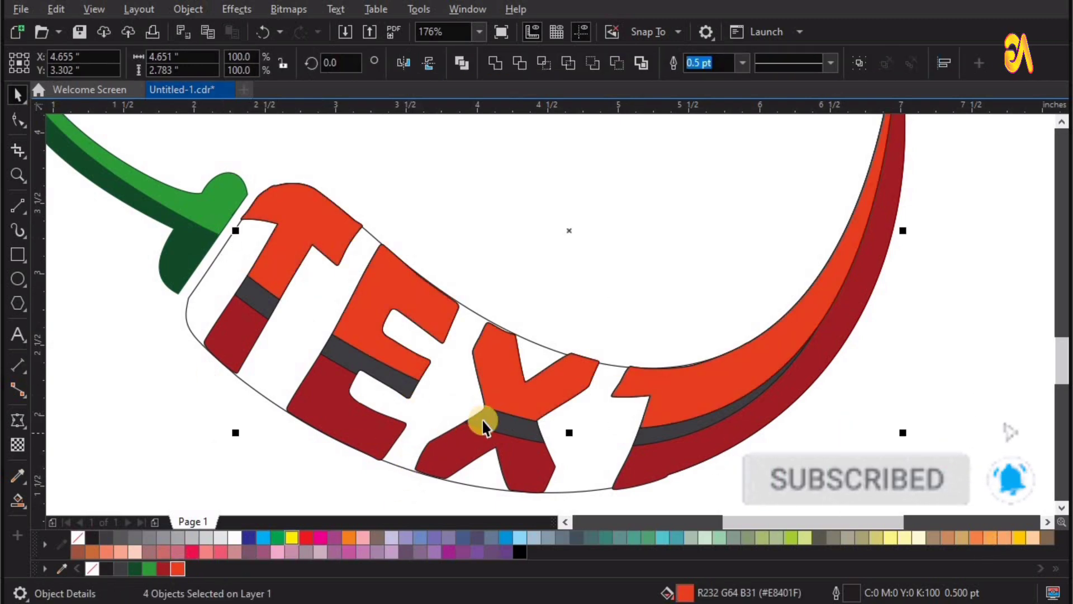